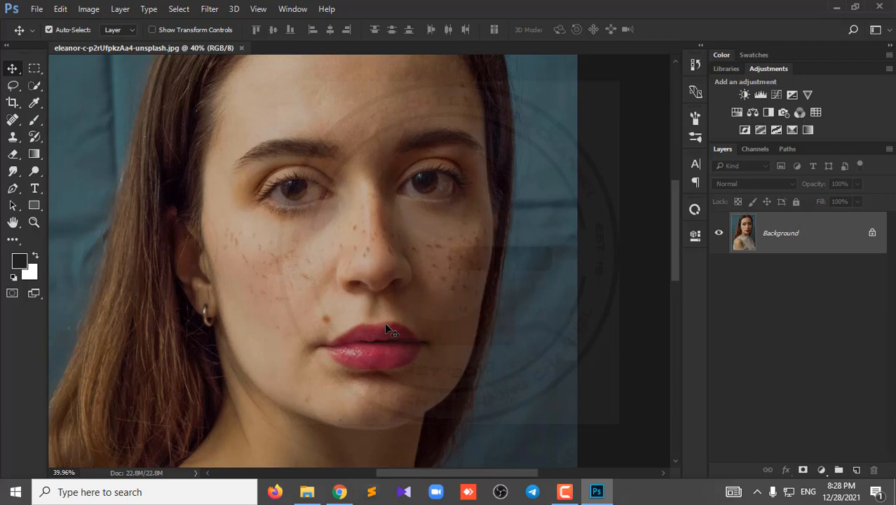
Step: Remove the mole above the lip corner and the freckles on the cheek nearest the earring with the Spot Healing Brush
scroll(375, 296, "up", 5)
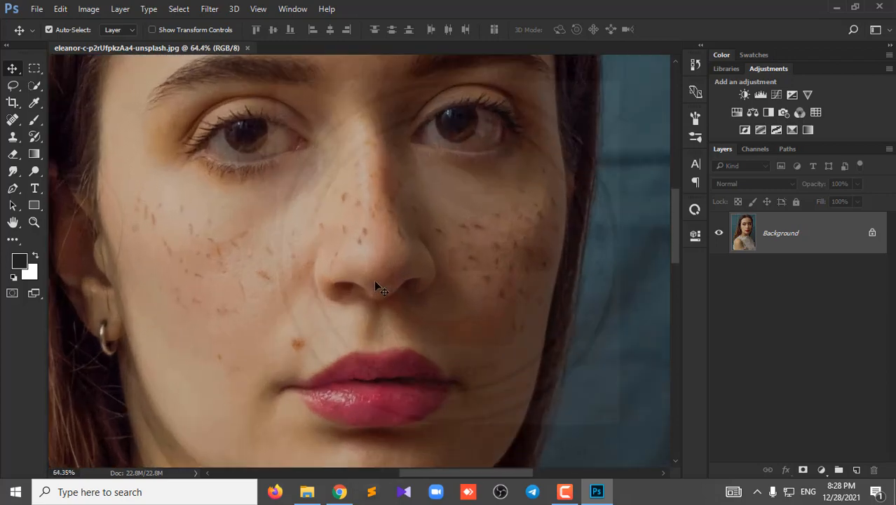
left_click(13, 120)
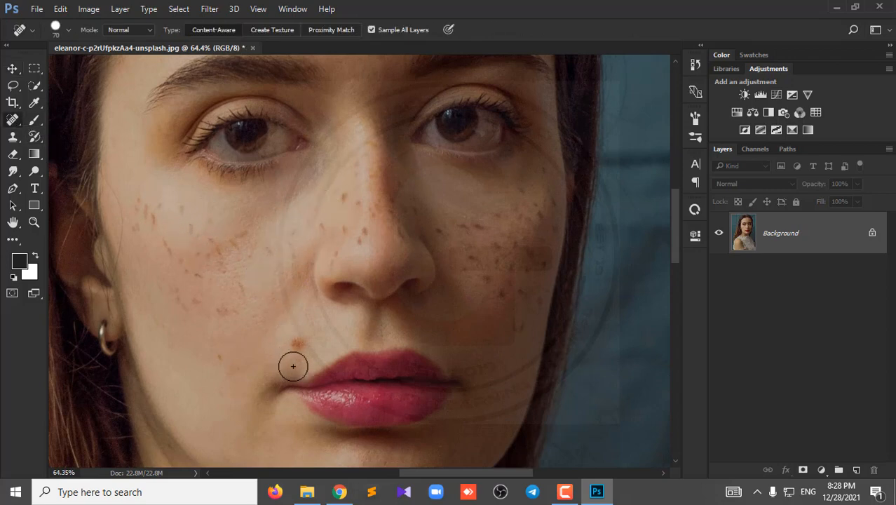
left_click(297, 344)
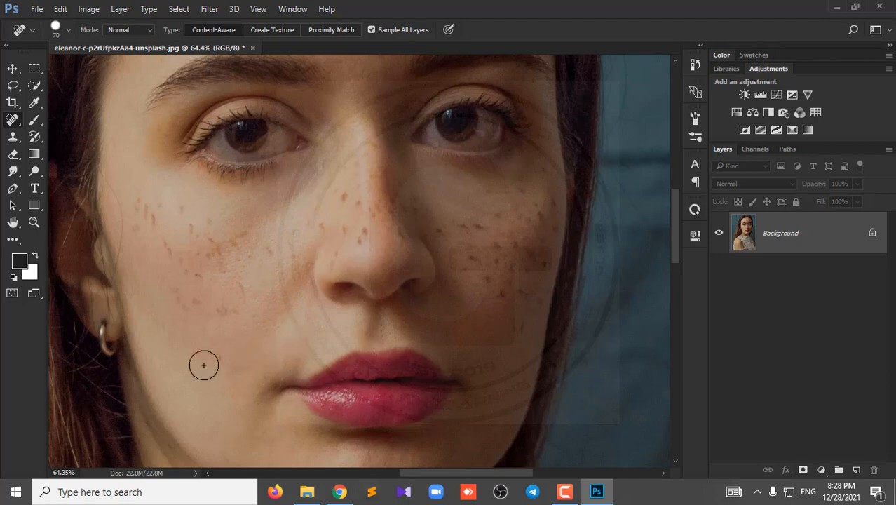
left_click(222, 312)
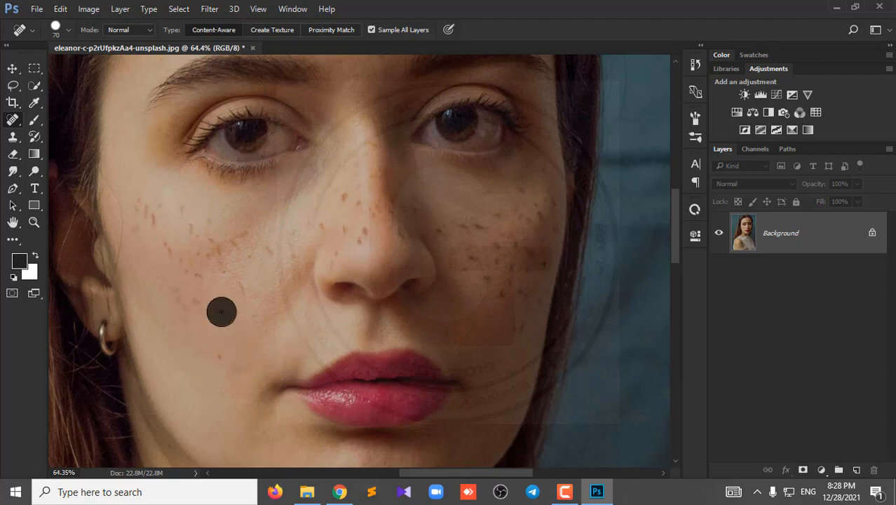
left_click(149, 211)
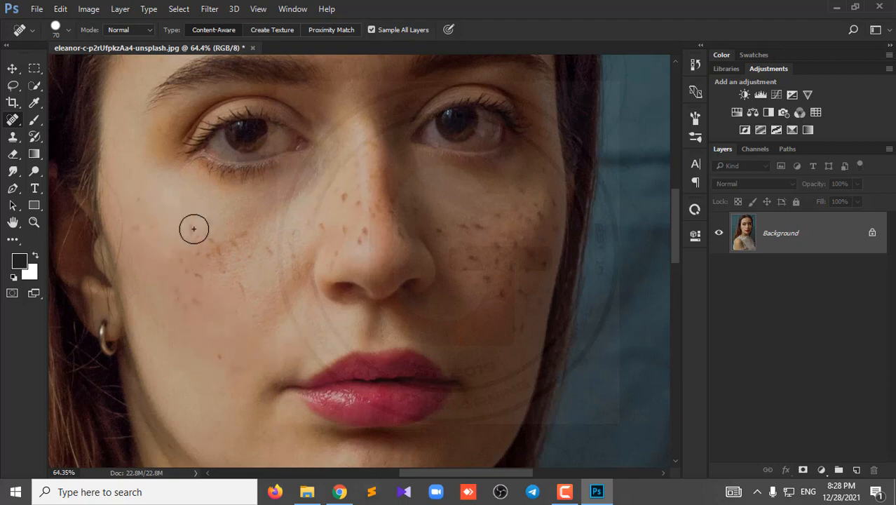
left_click(248, 237)
left_click(217, 247)
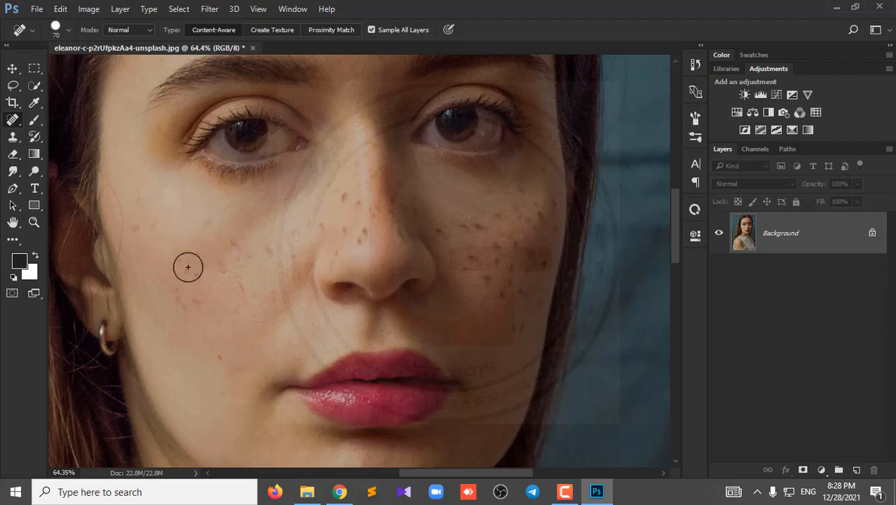
left_click(187, 266)
left_click(193, 301)
left_click(212, 360)
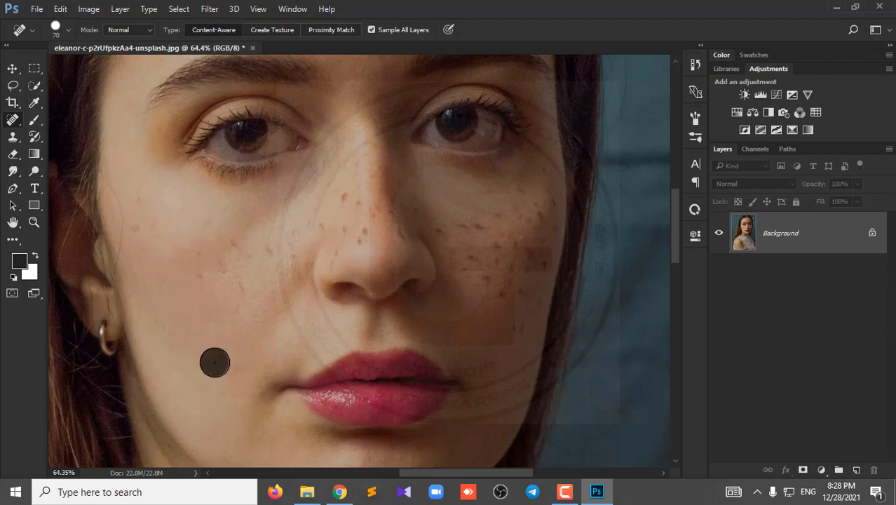
left_click(197, 271)
left_click(133, 221)
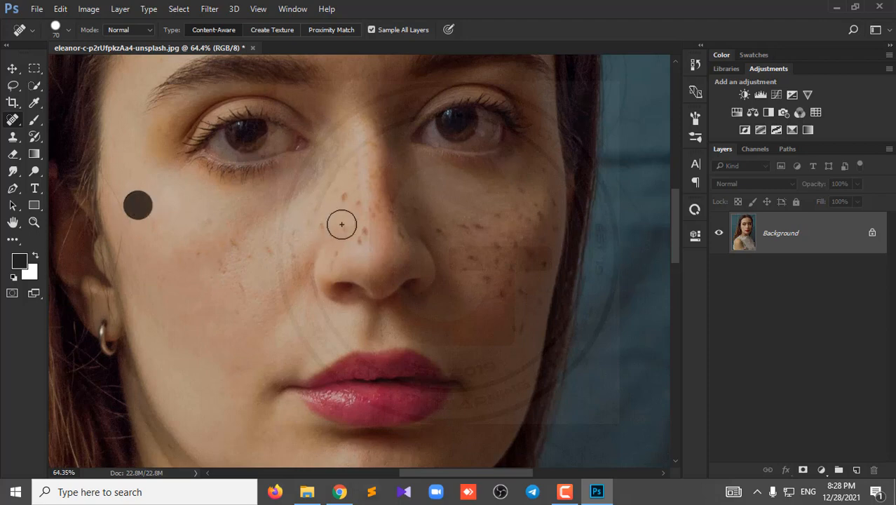
Step: Heal the larger freckles across the shaded cheek, from beside the nose up to below the eye
left_click(460, 226)
left_click(472, 254)
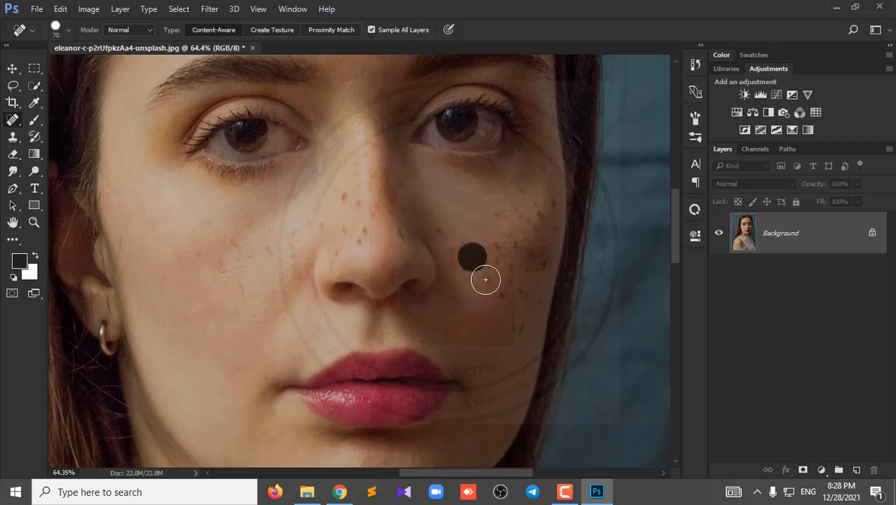
left_click(485, 274)
left_click(495, 251)
left_click(505, 214)
left_click(538, 198)
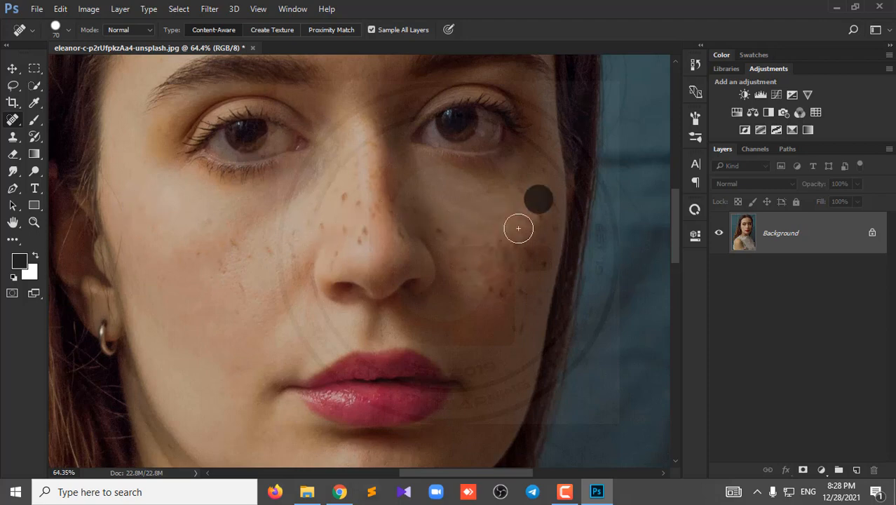
left_click_drag(515, 223, 511, 244)
left_click(495, 287)
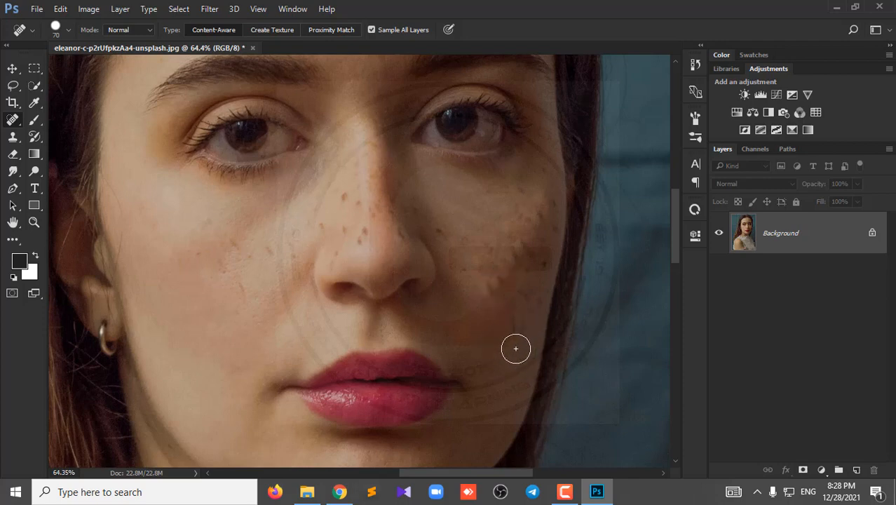
key("ctrl+alt+z")
key("ctrl+alt+z")
Step: Reduce the healing brush to 30 px and remove the freckles on the bridge and side of the nose
key("bracketleft")
key("bracketleft")
key("bracketleft")
key("bracketleft")
left_click(364, 208)
left_click(335, 254)
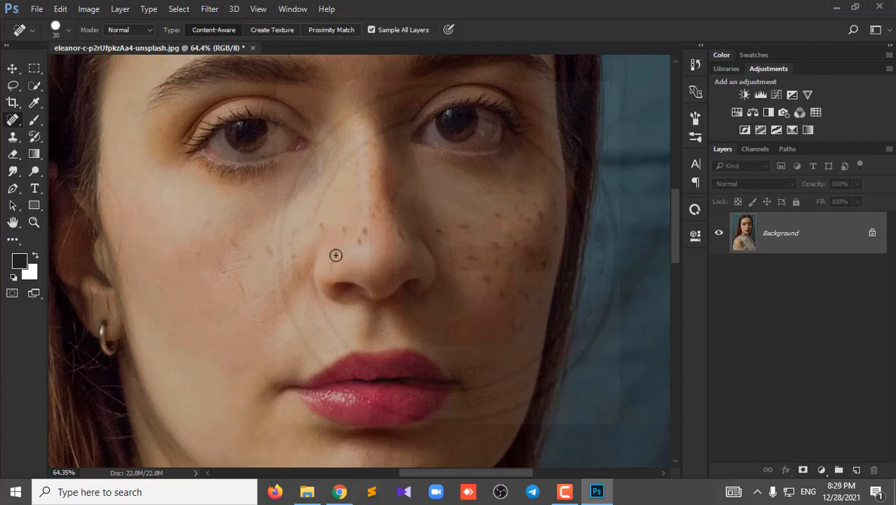
left_click(320, 225)
Step: Heal the remaining freckles on the shaded cheek and beside the nostril with the small brush
left_click(440, 231)
left_click(484, 276)
left_click(522, 212)
left_click(398, 242)
left_click(551, 203)
left_click(542, 264)
left_click(513, 335)
left_click(519, 247)
Step: Clean up a spot near the brow, then one beside the nose with the healing brush reduced to 20 px
left_click(153, 165)
key("bracketleft")
left_click(406, 213)
scroll(497, 210, "down", 6)
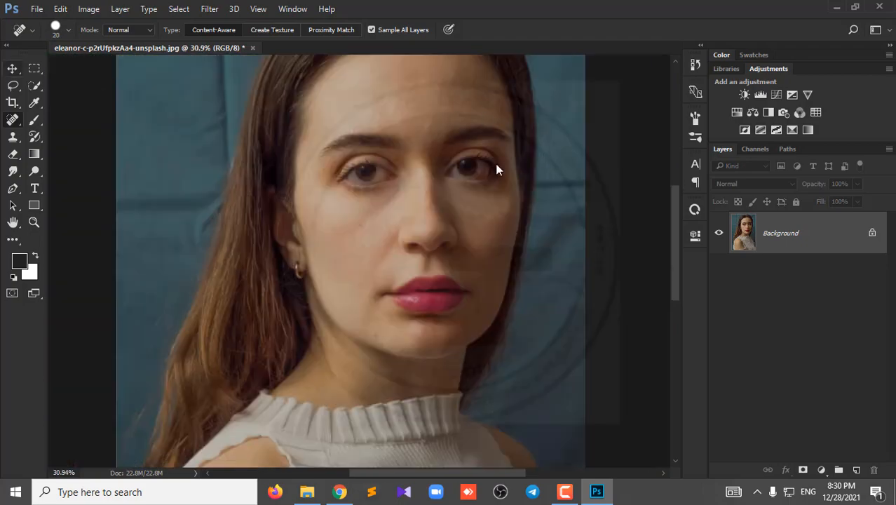
Step: Set the healing brush size to 35 px and check the retouched face for leftover blemishes
scroll(522, 74, "up", 10)
key("bracketright")
key("bracketright")
key("bracketright")
scroll(343, 218, "down", 10)
scroll(342, 218, "down", 2)
scroll(235, 356, "down", 3)
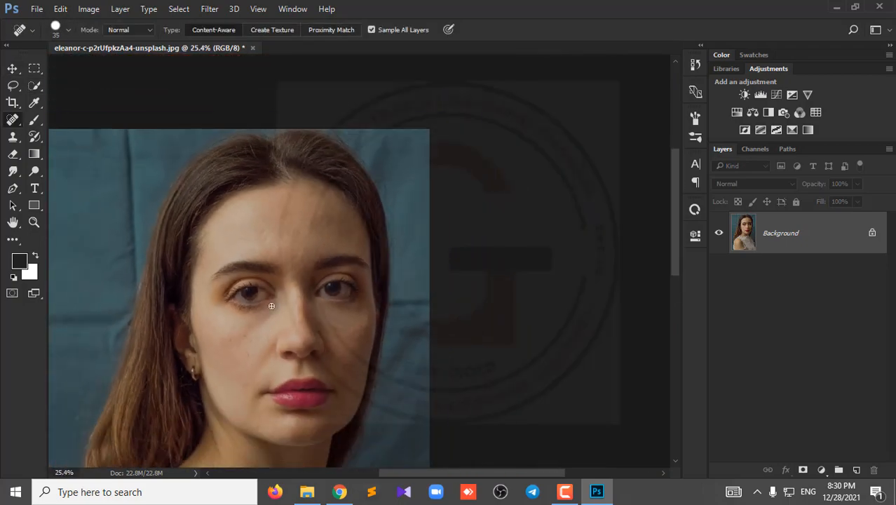
scroll(300, 276, "up", 4)
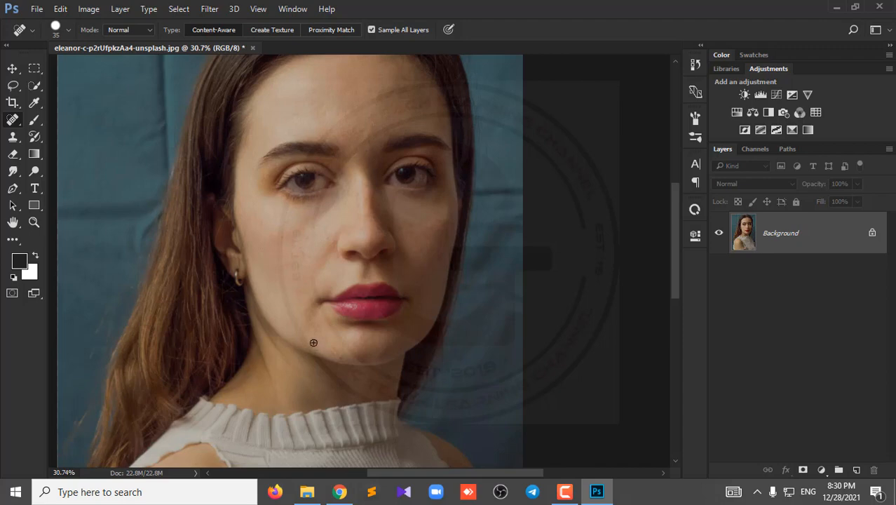
scroll(398, 281, "down", 1)
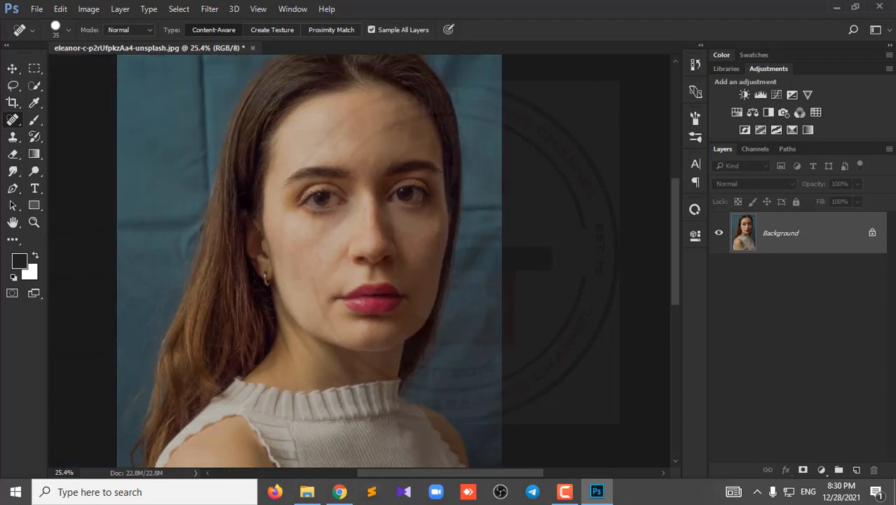
Step: Duplicate the Background layer twice and set the top copy's blend mode to Vivid Light
left_click_drag(805, 243, 856, 470)
left_click_drag(826, 268, 856, 469)
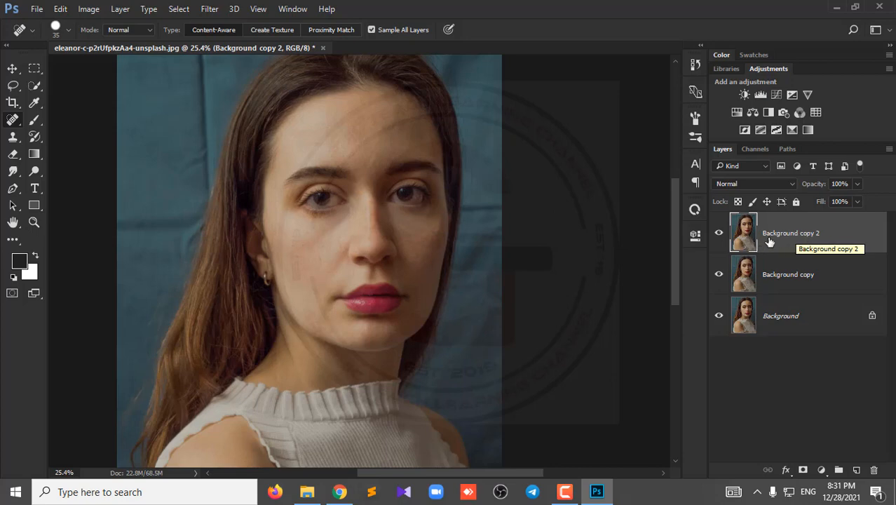
left_click(767, 186)
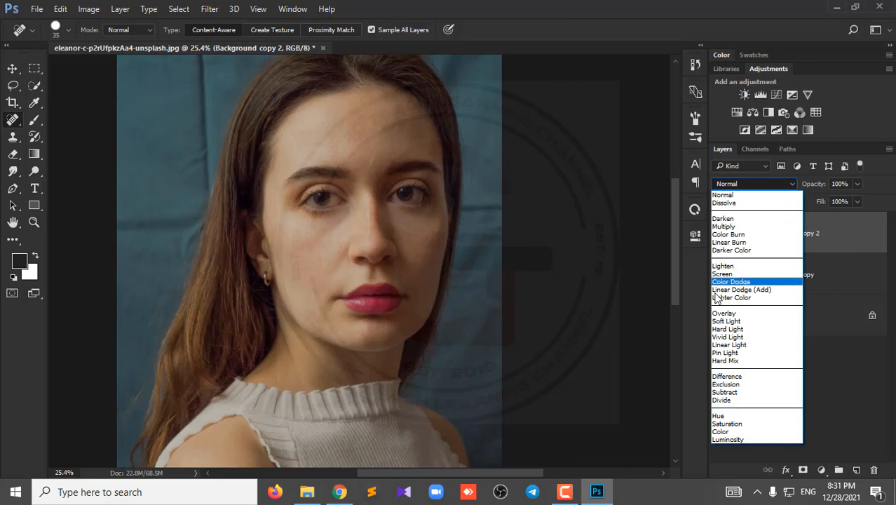
left_click(737, 337)
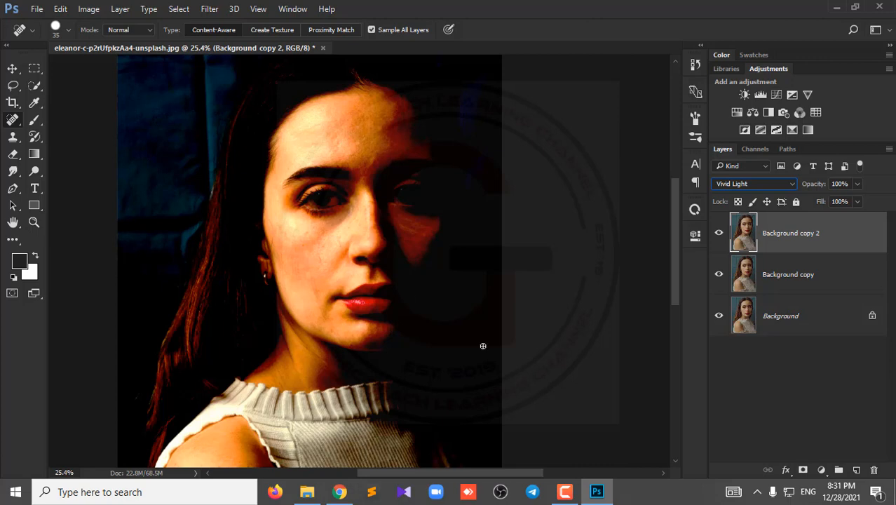
Step: Invert the colours of the Background copy 2 layer
key("ctrl+i")
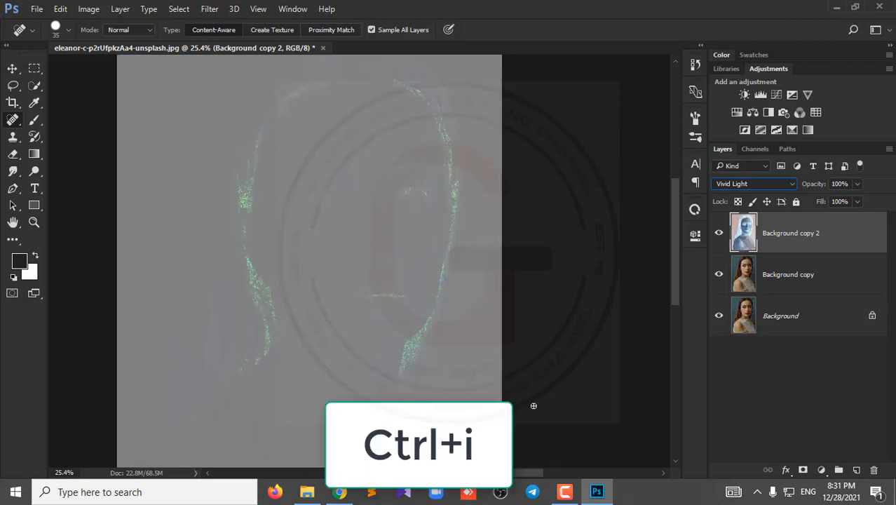
left_click(94, 10)
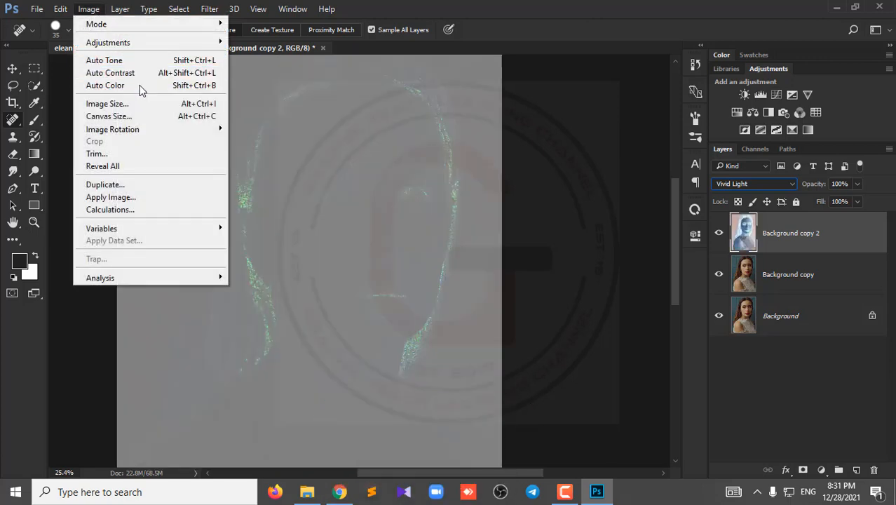
mouse_move(140, 47)
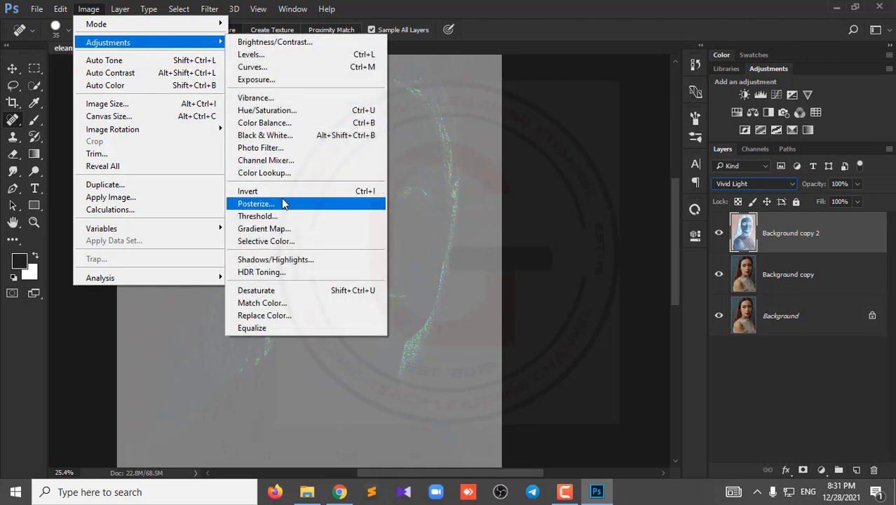
left_click(556, 5)
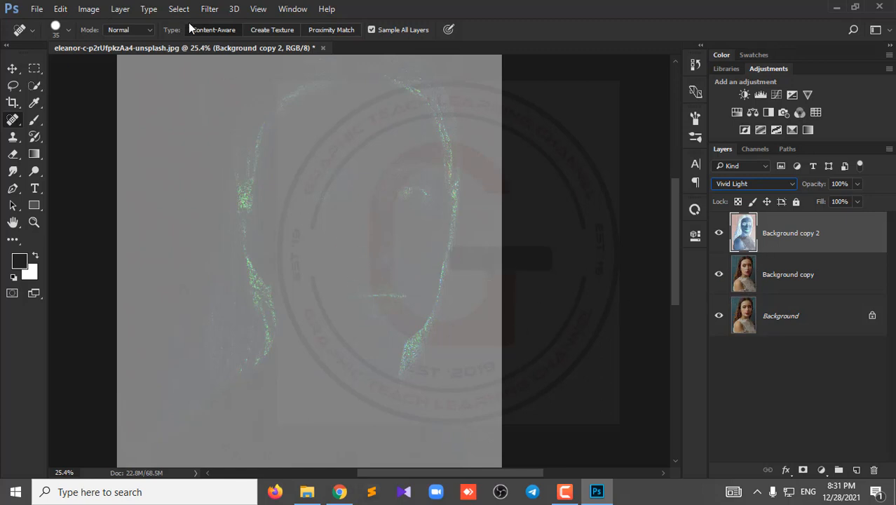
Step: Apply a Gaussian Blur with a radius of 20.8 pixels to the inverted top layer
left_click(208, 8)
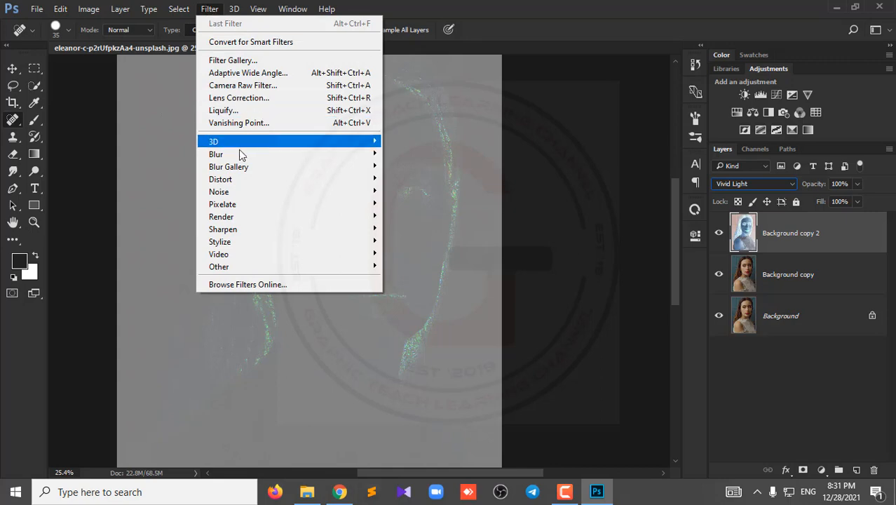
mouse_move(237, 153)
left_click(434, 204)
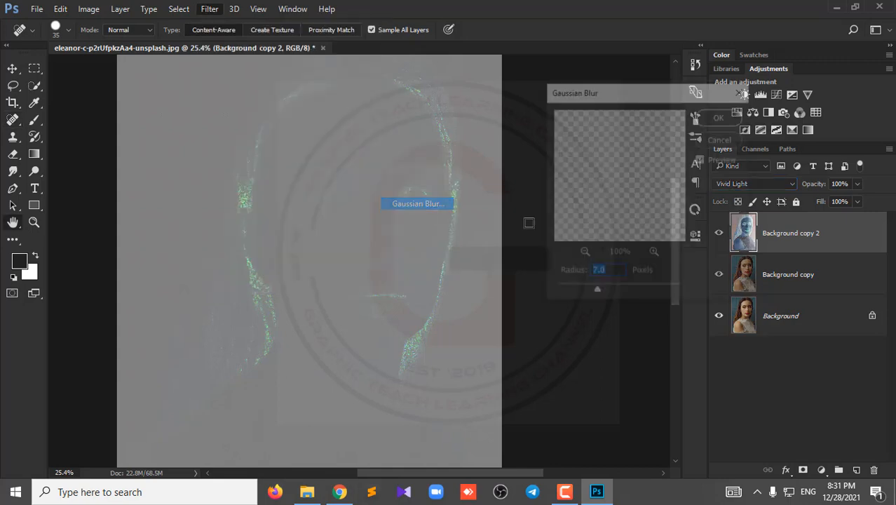
left_click_drag(629, 98, 641, 94)
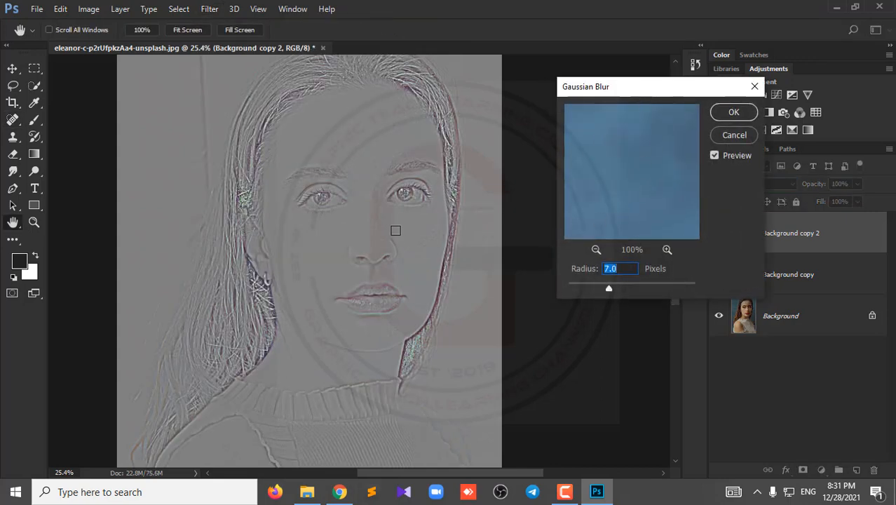
left_click_drag(609, 288, 624, 288)
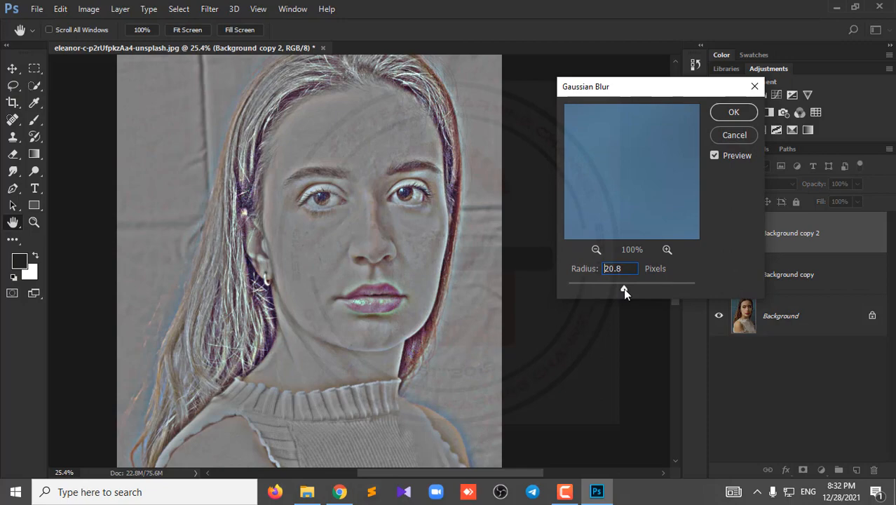
left_click(730, 115)
key("j")
scroll(319, 200, "up", 5)
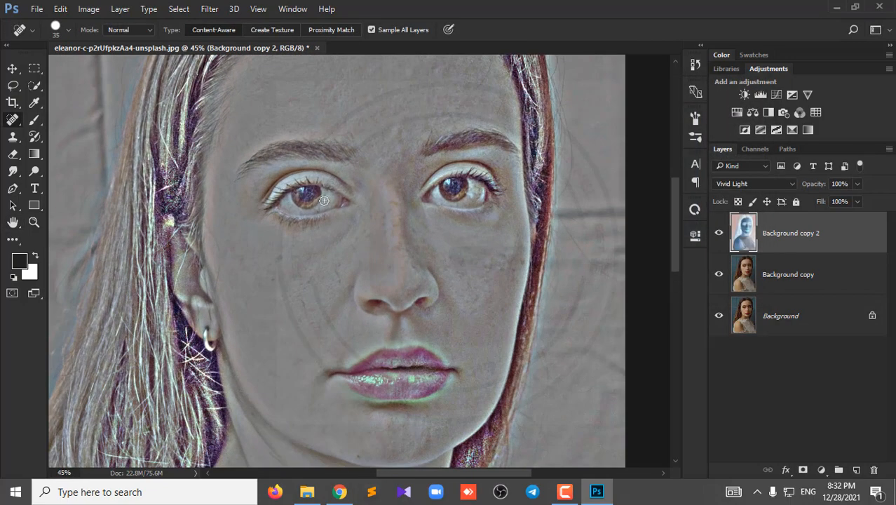
scroll(304, 197, "down", 4)
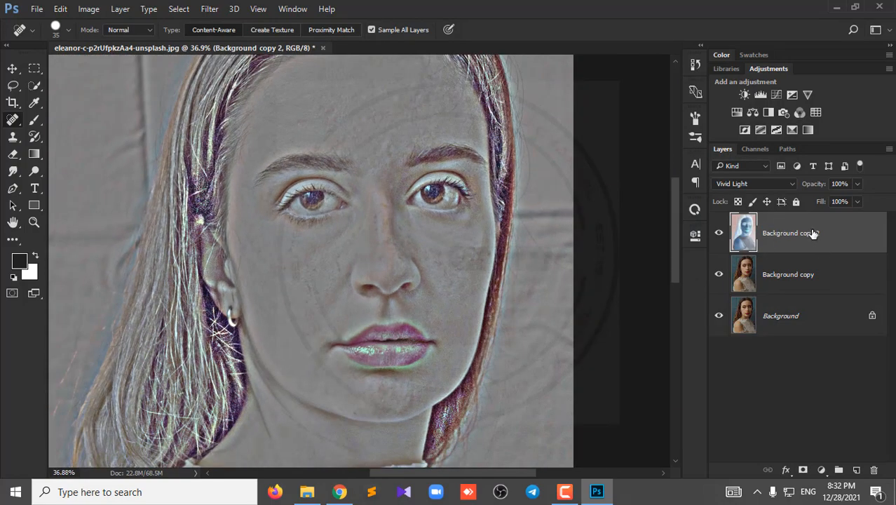
Step: Merge the Background copy and Background copy 2 layers into one layer
left_click(794, 283, "shift")
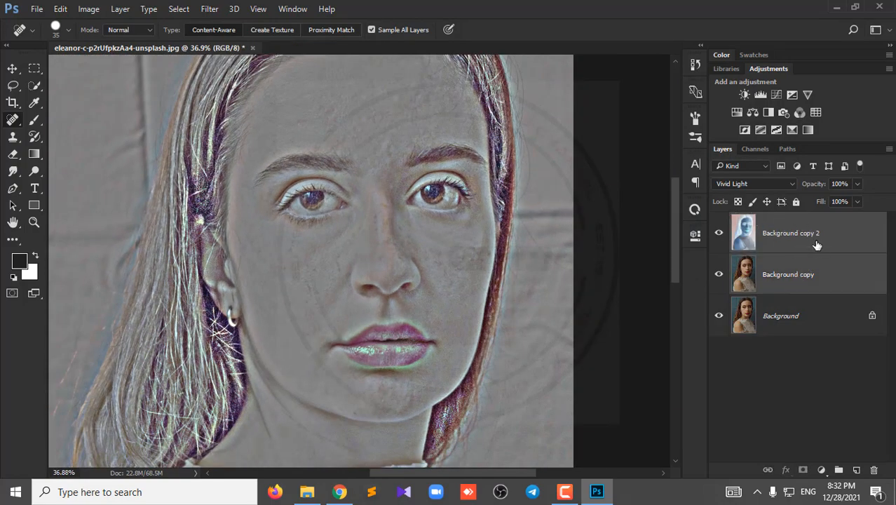
right_click(814, 237)
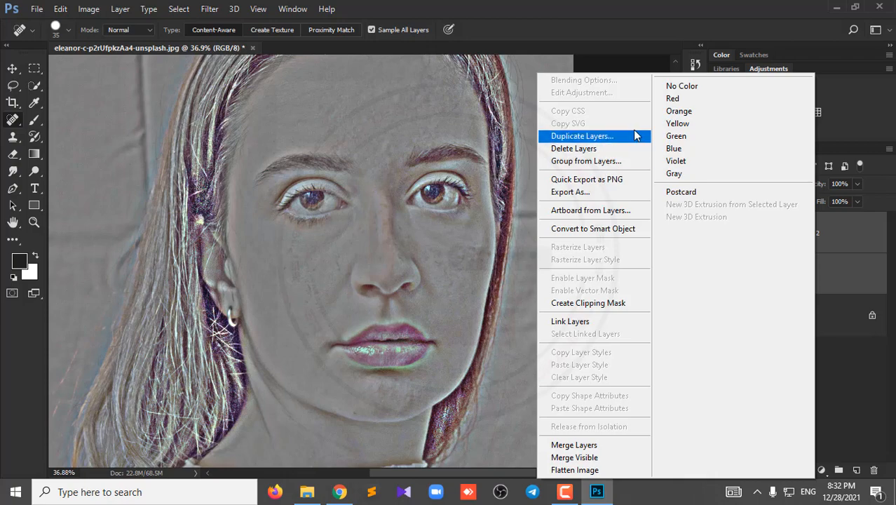
left_click(716, 9)
right_click(810, 243)
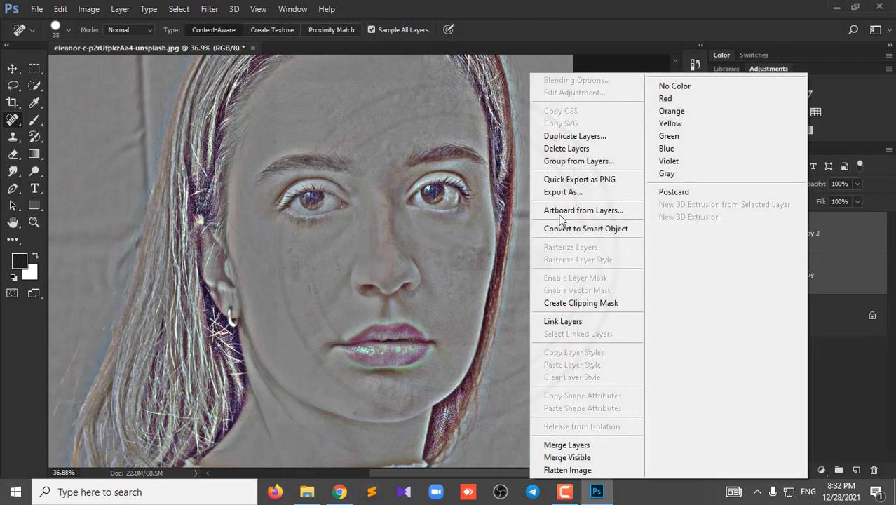
left_click(567, 445)
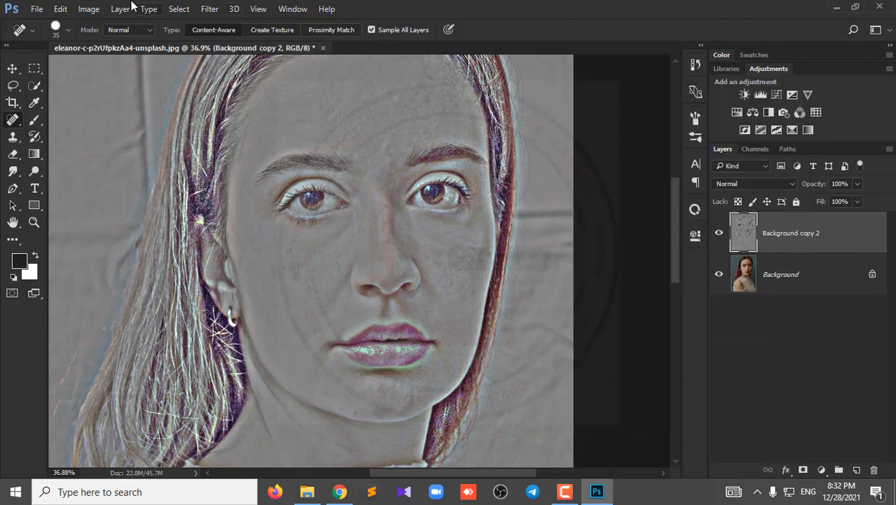
Step: Desaturate the Background copy 2 layer with a Hue/Saturation adjustment, setting saturation to -100
left_click(91, 9)
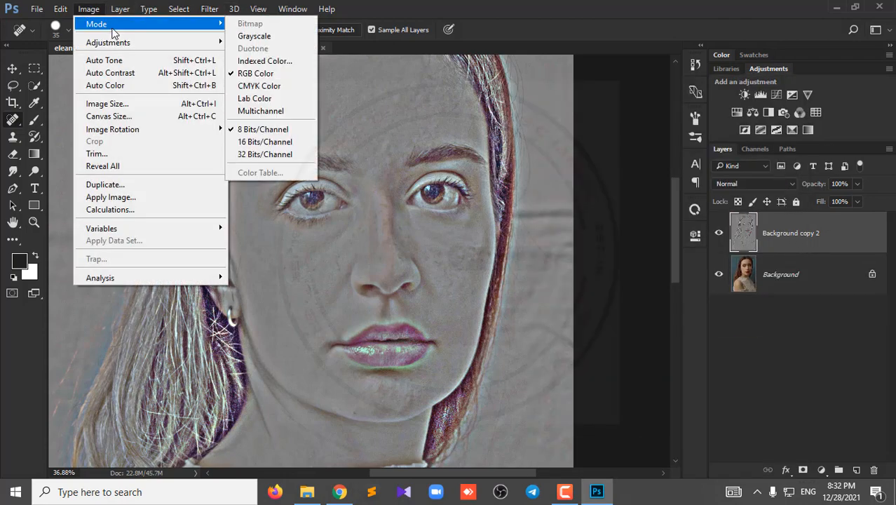
mouse_move(173, 46)
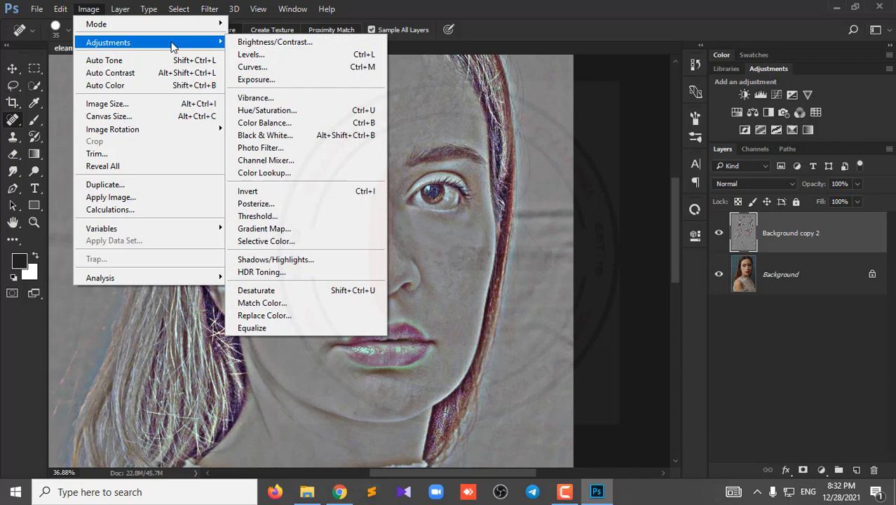
left_click(302, 113)
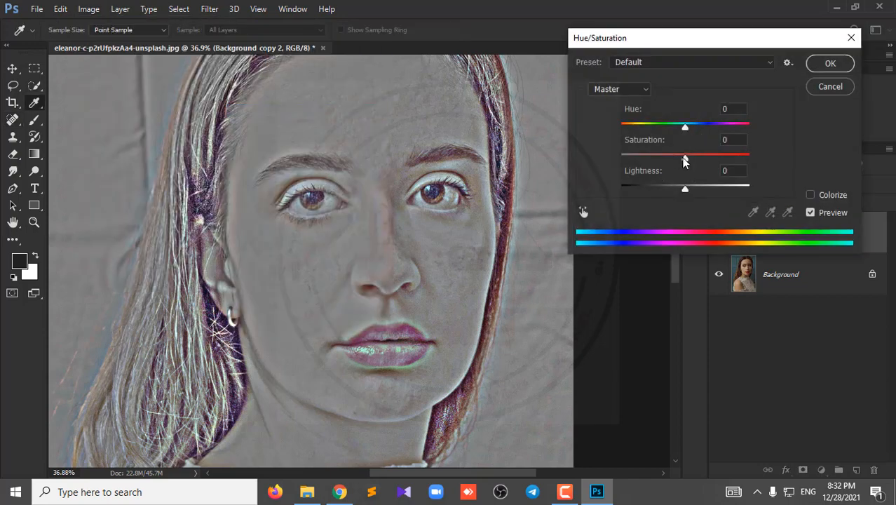
left_click_drag(685, 161, 588, 163)
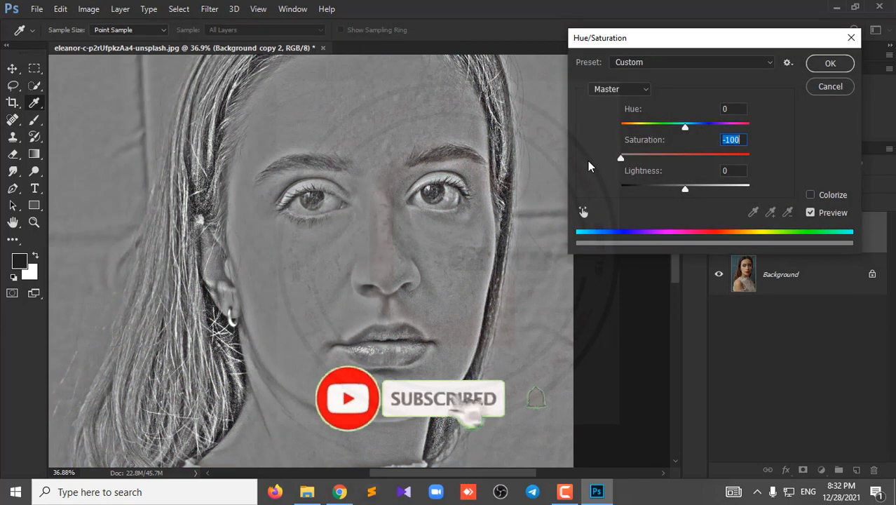
left_click(830, 63)
key("j")
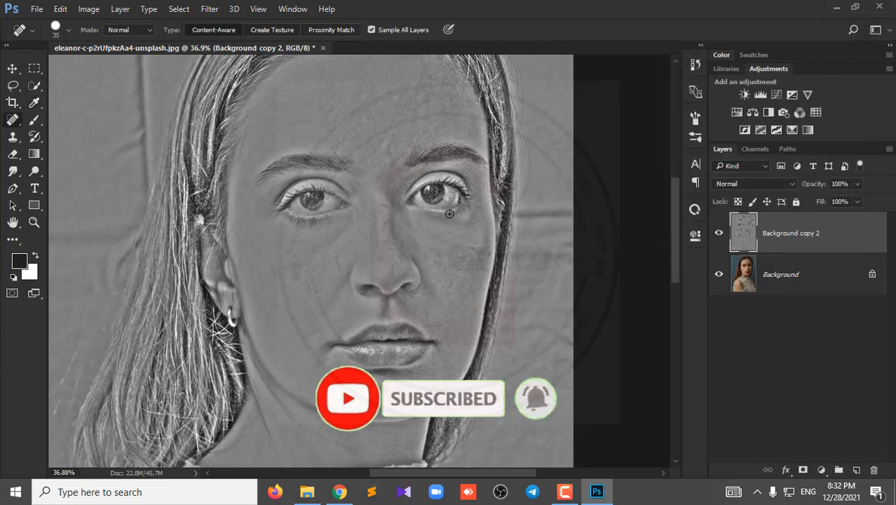
Step: Invert the tones of the grey Background copy 2 layer
scroll(449, 213, "down", 2)
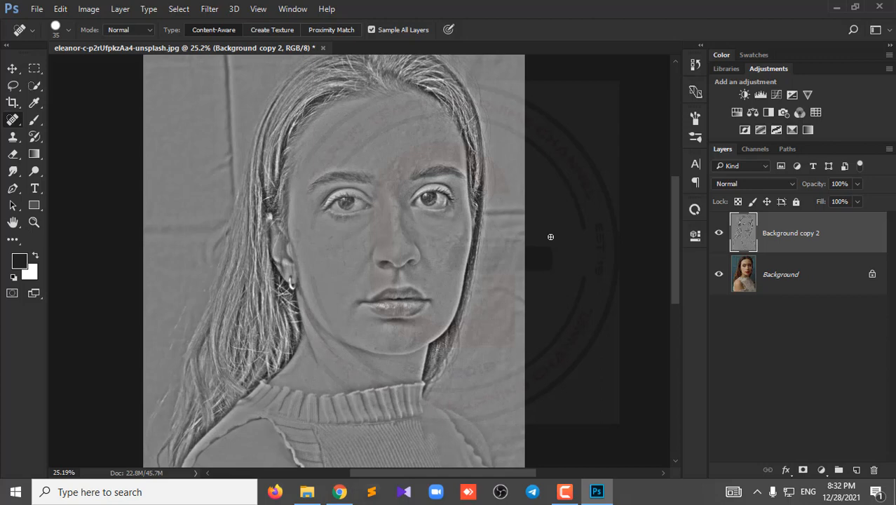
left_click(88, 9)
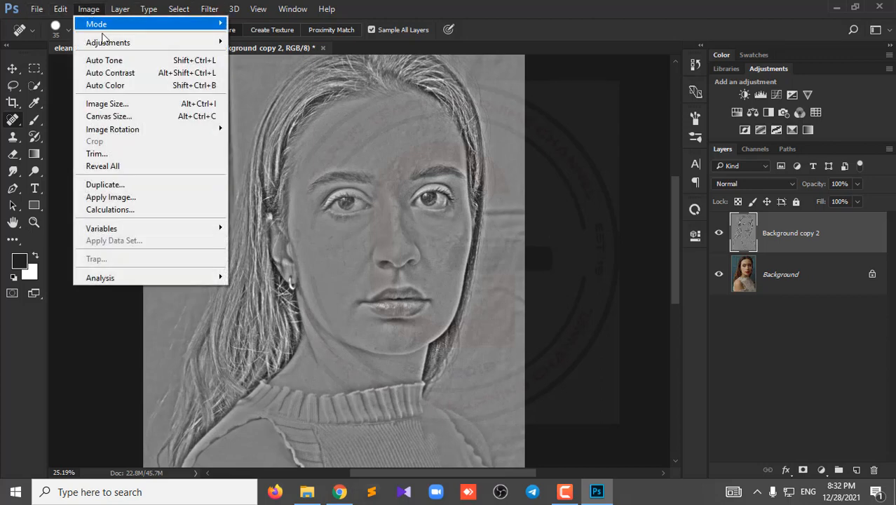
mouse_move(130, 43)
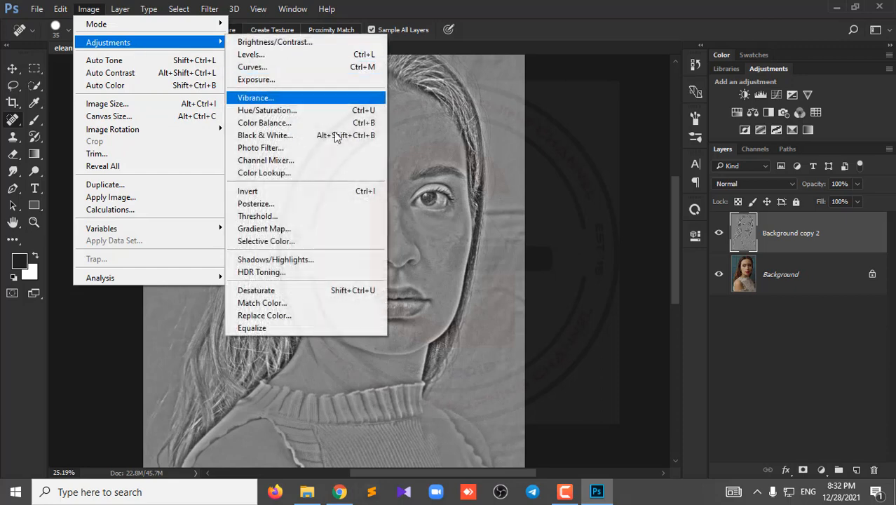
left_click(309, 191)
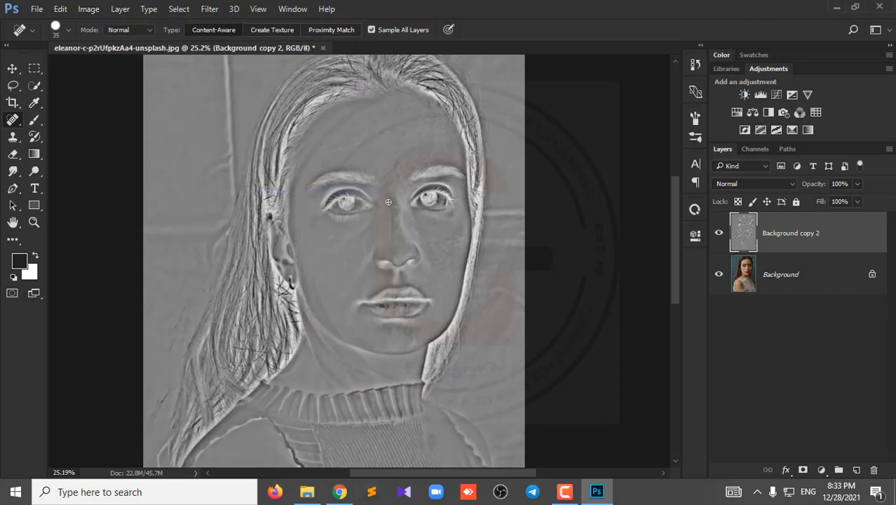
Step: Set the Background copy 2 layer's blend mode to Overlay and add a black layer mask to it
left_click(750, 184)
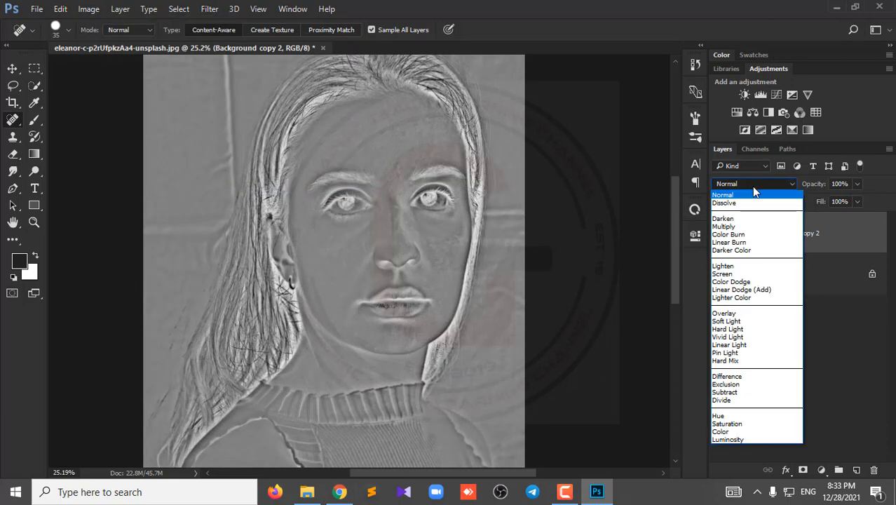
left_click(733, 313)
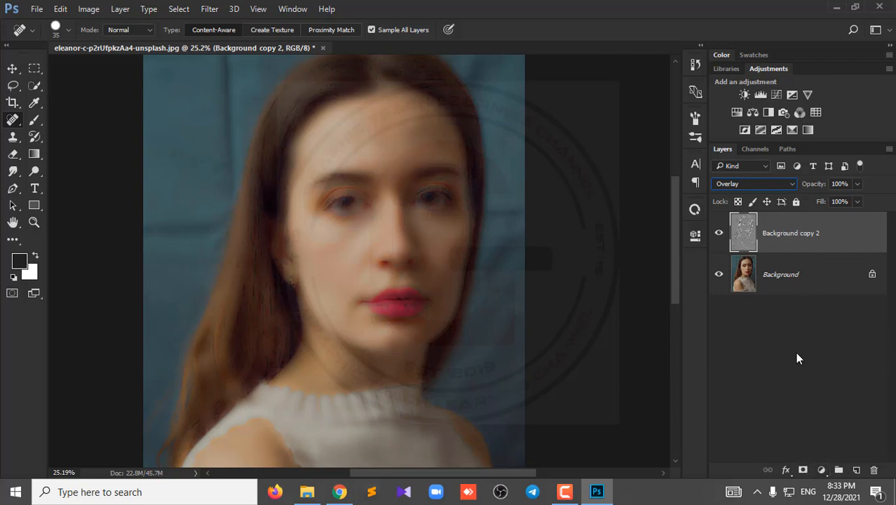
left_click(803, 471, "alt")
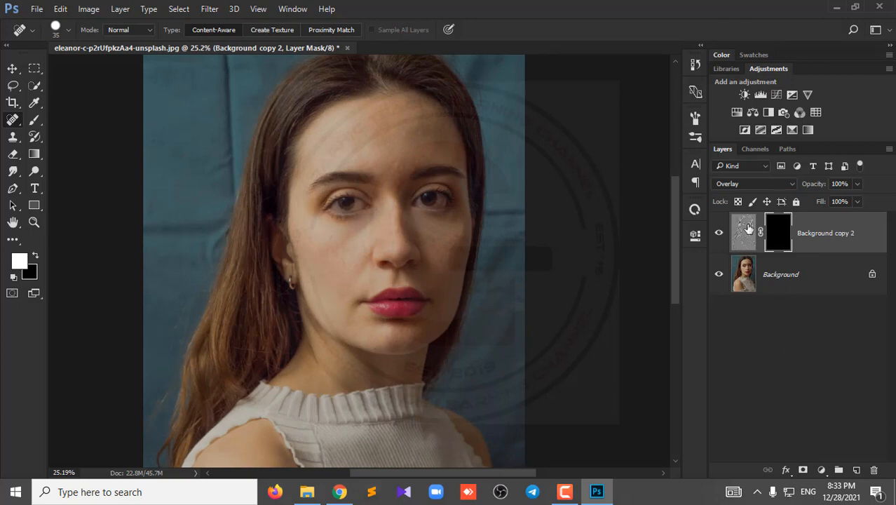
Step: Set up the Brush tool with a soft tip at 0% hardness and 100% flow for painting white on the mask
scroll(399, 225, "up", 2)
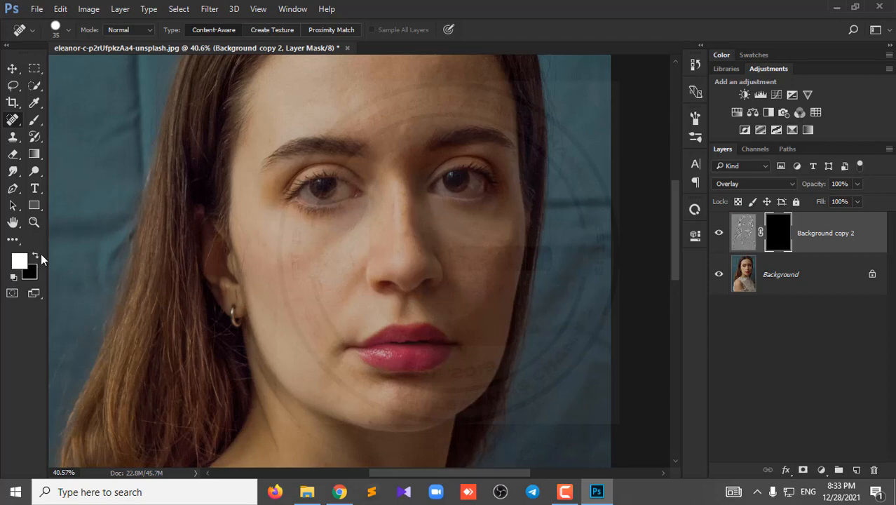
left_click(33, 120)
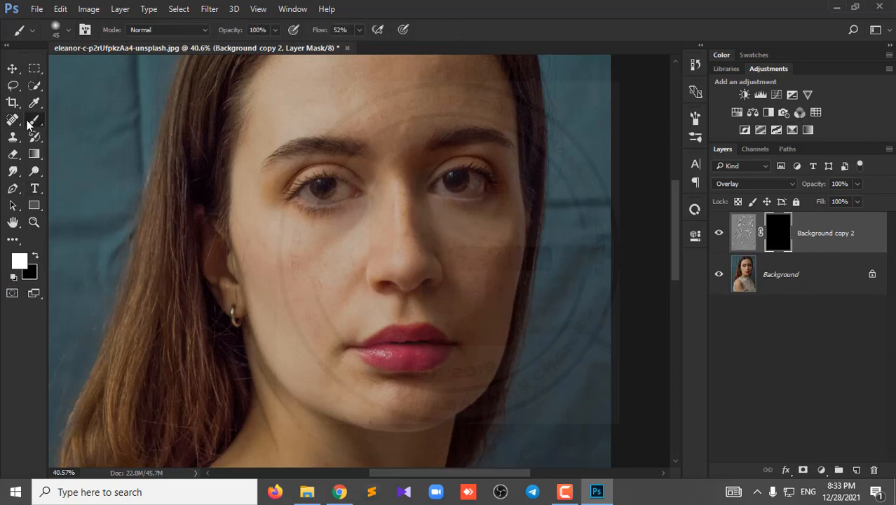
left_click(57, 29)
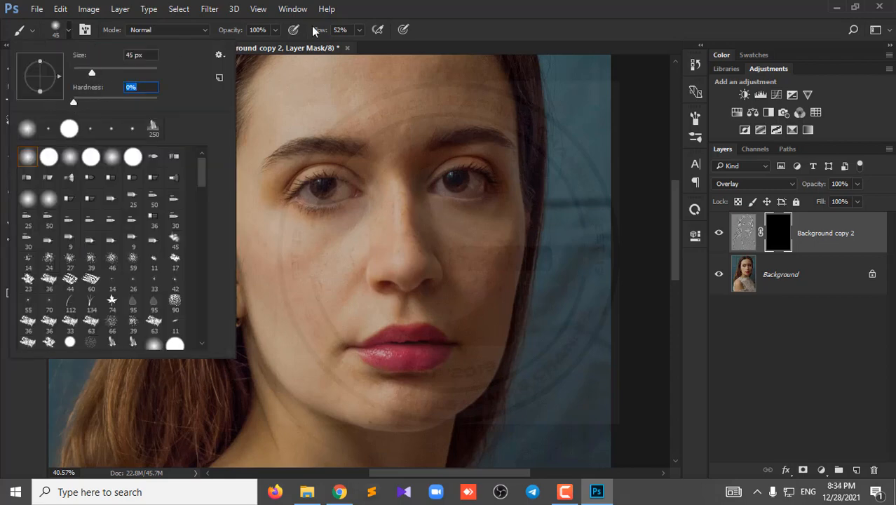
left_click(425, 7)
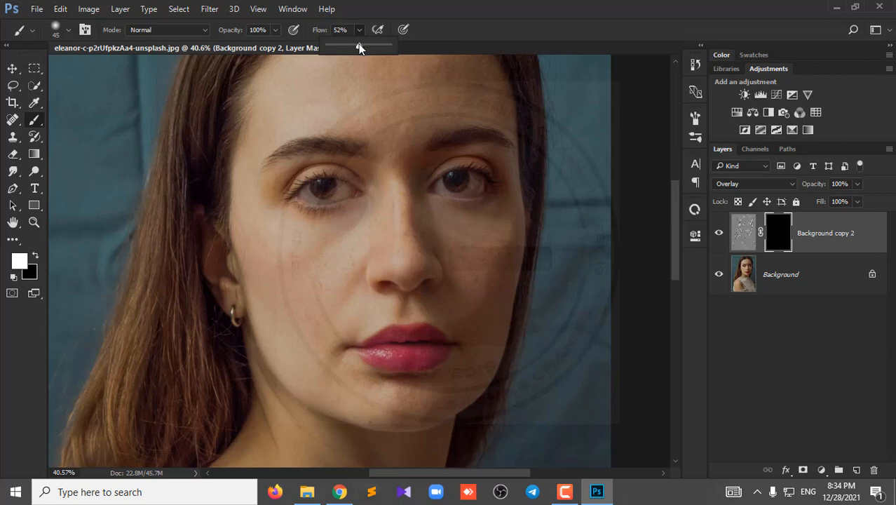
left_click_drag(359, 44, 512, 144)
Step: Paint white on the mask over the cheek beside the nose and towards the ear with a 125 px brush to smooth the skin
scroll(471, 248, "up", 2)
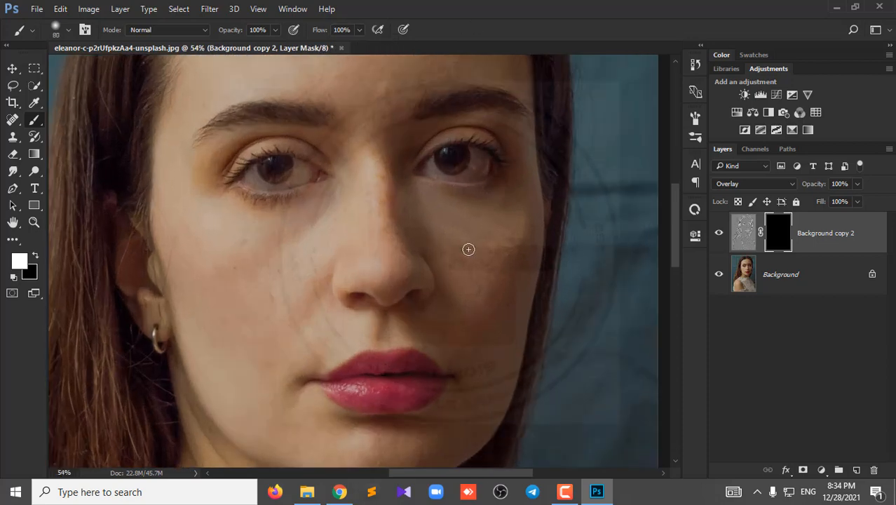
key("]")
left_click_drag(291, 259, 261, 309)
scroll(286, 302, "up", 8)
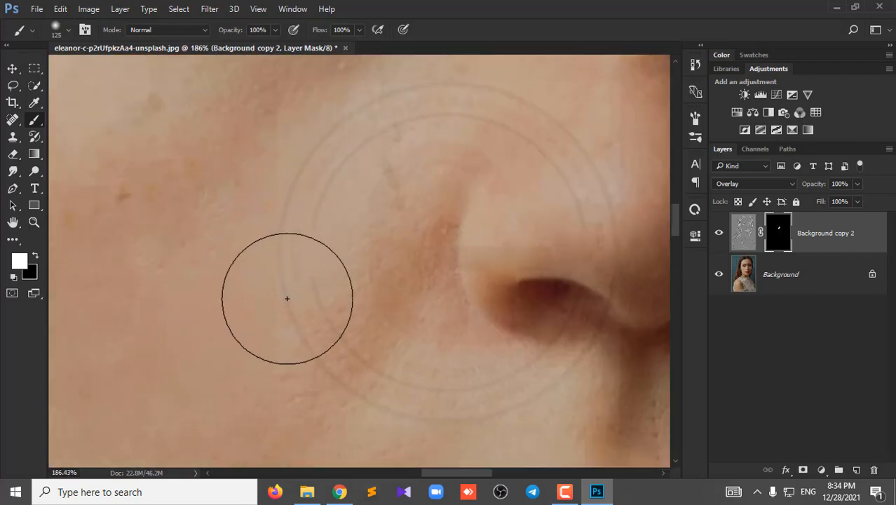
scroll(291, 289, "down", 6)
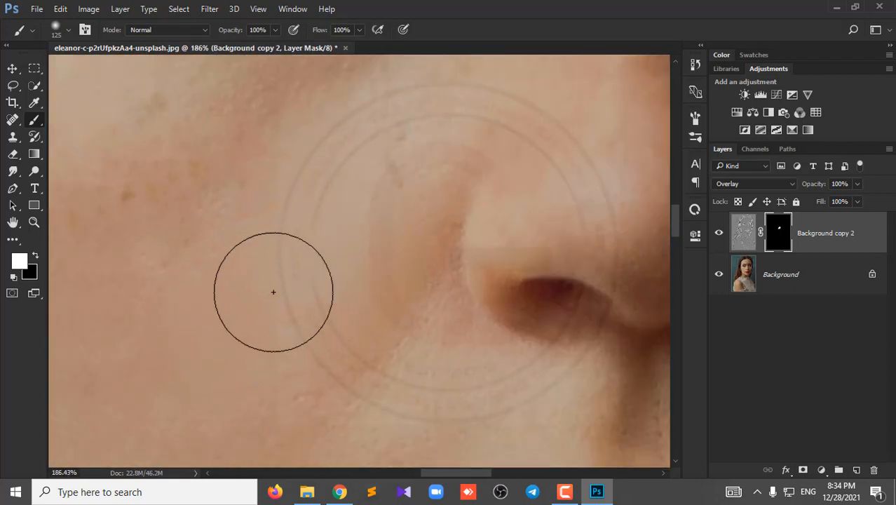
scroll(277, 291, "up", 3)
scroll(277, 290, "down", 3)
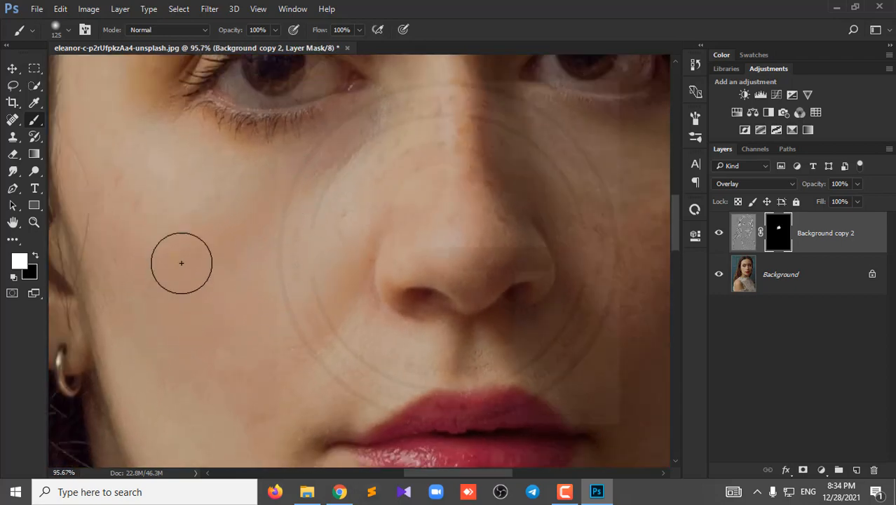
left_click_drag(180, 260, 277, 258)
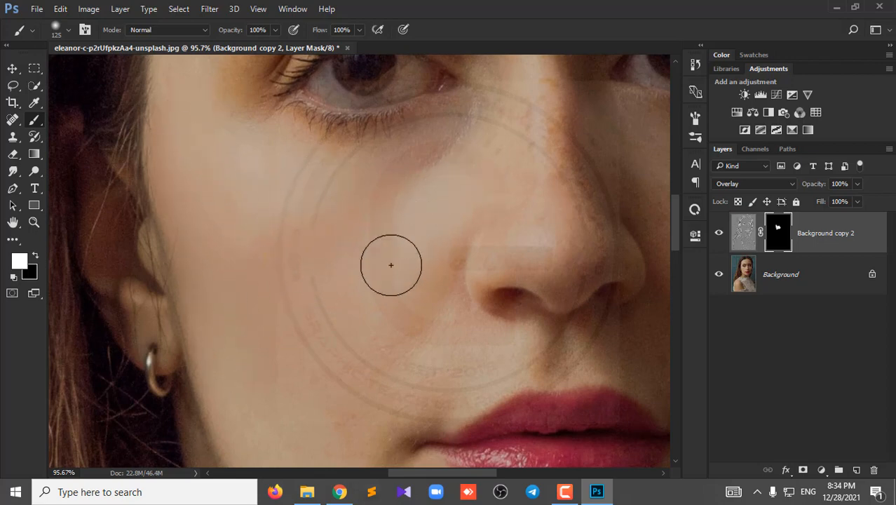
Step: Reduce the brush to 50 px and paint the mask over the skin fold next to the nostril
scroll(497, 288, "up", 4)
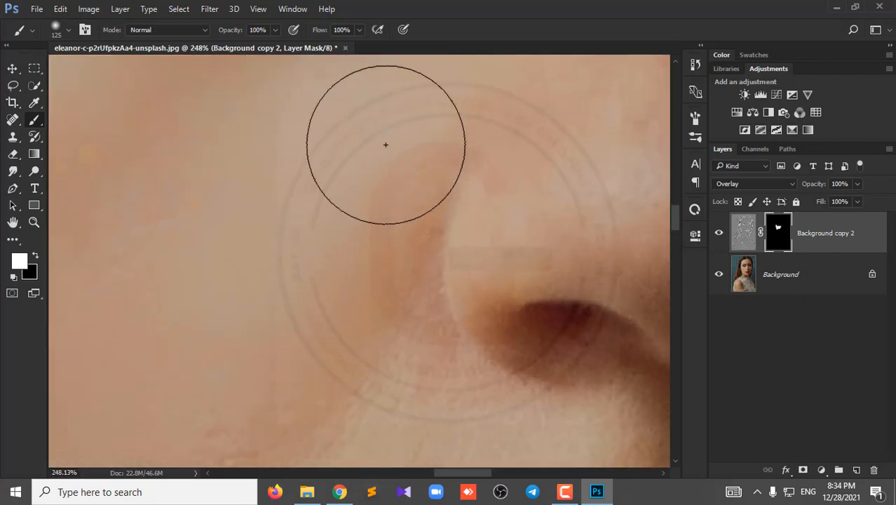
key("bracketleft")
key("bracketleft")
key("bracketleft")
key("bracketleft")
key("bracketleft")
key("bracketleft")
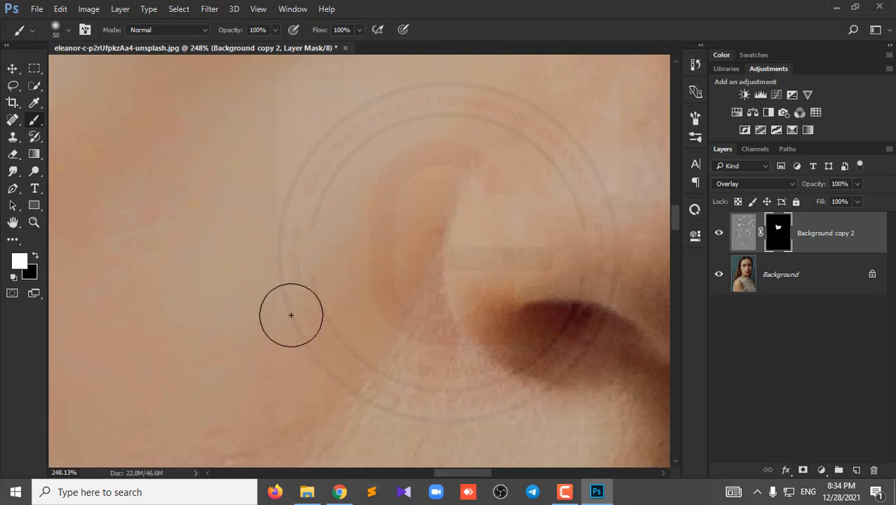
Step: Paint the mask white along the bridge of the nose and the adjoining cheek with the 50 px brush
scroll(291, 315, "down", 5)
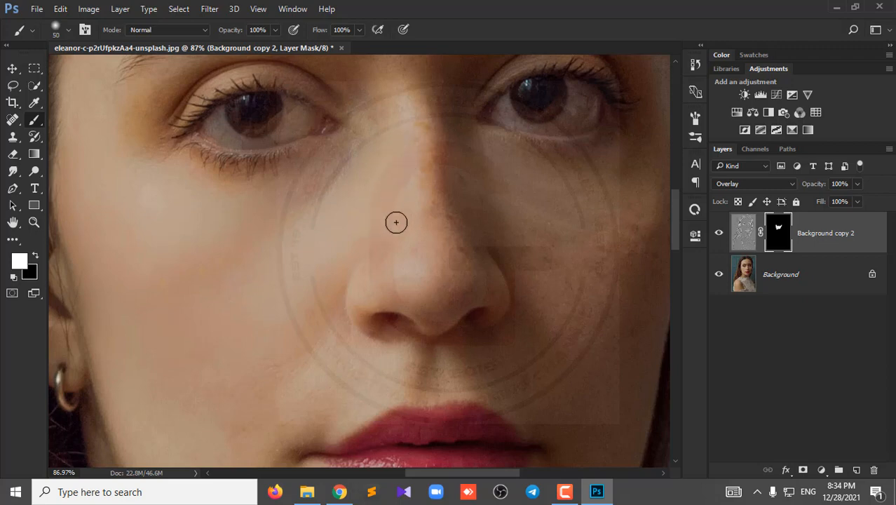
left_click(309, 256)
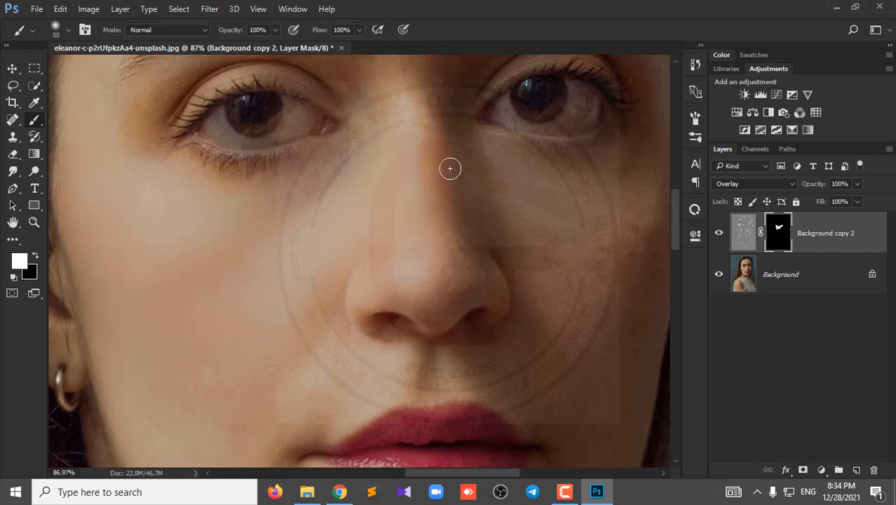
left_click_drag(436, 150, 436, 253)
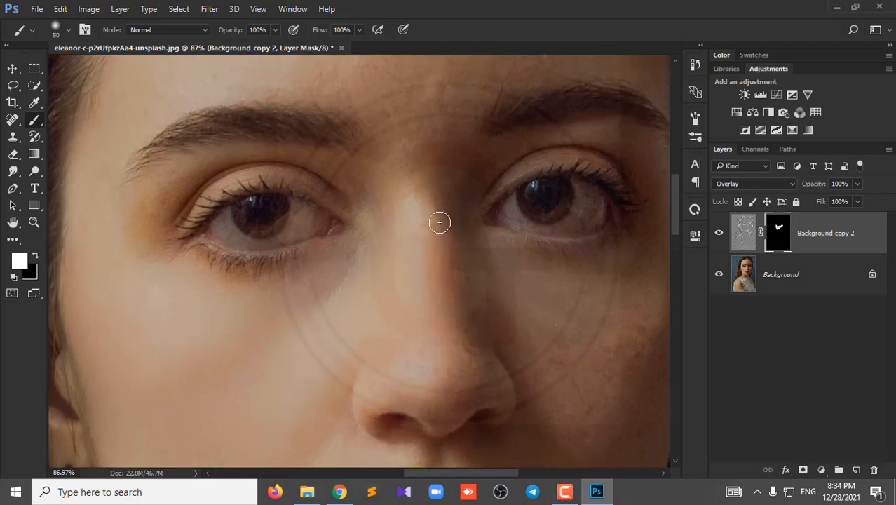
Step: Enlarge the brush to 90 px and paint the mask over the area between the eyebrows and the forehead, using 68% flow
left_click_drag(428, 92, 410, 284)
key("]")
key("]")
key("]")
key("]")
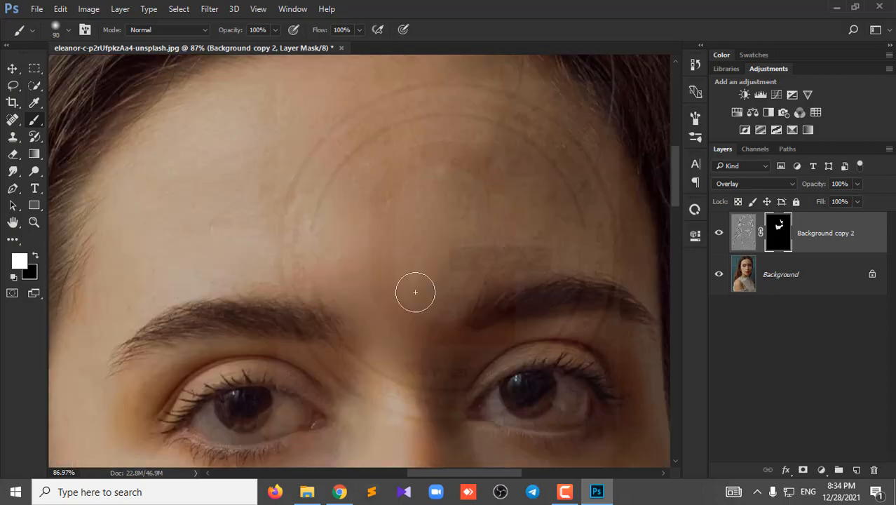
scroll(386, 189, "down", 2)
scroll(206, 258, "up", 3)
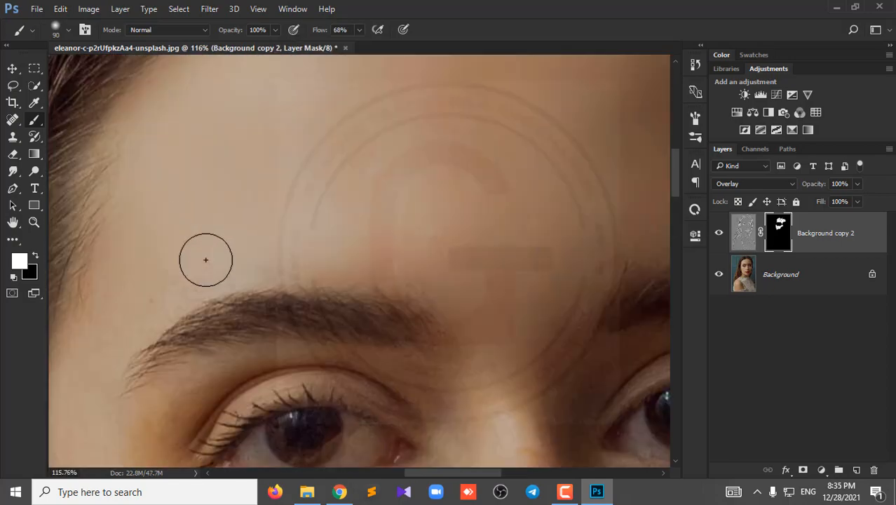
scroll(472, 310, "down", 4)
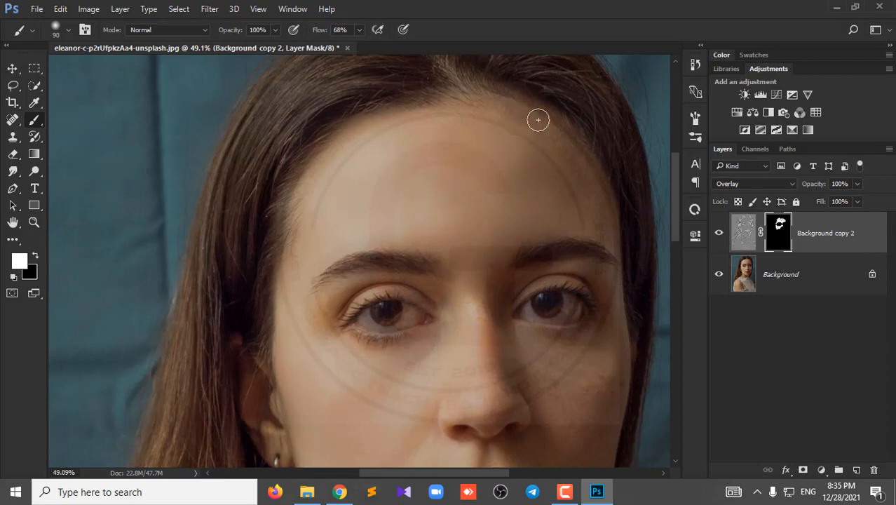
Step: Lower the brush opacity to 12% and its flow to 21%, and blend the mask along the forehead's upper hairline
scroll(387, 164, "up", 2)
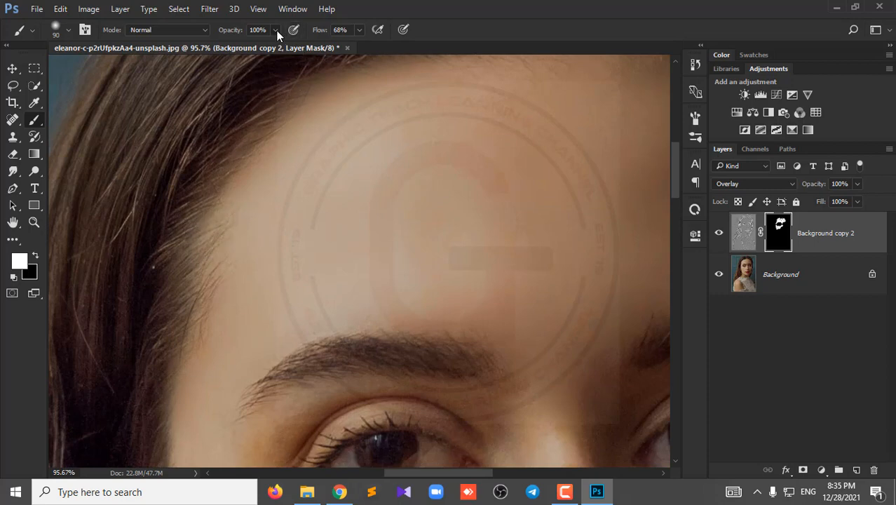
left_click_drag(238, 44, 241, 45)
left_click(315, 97)
key("space")
left_click_drag(406, 94, 350, 168)
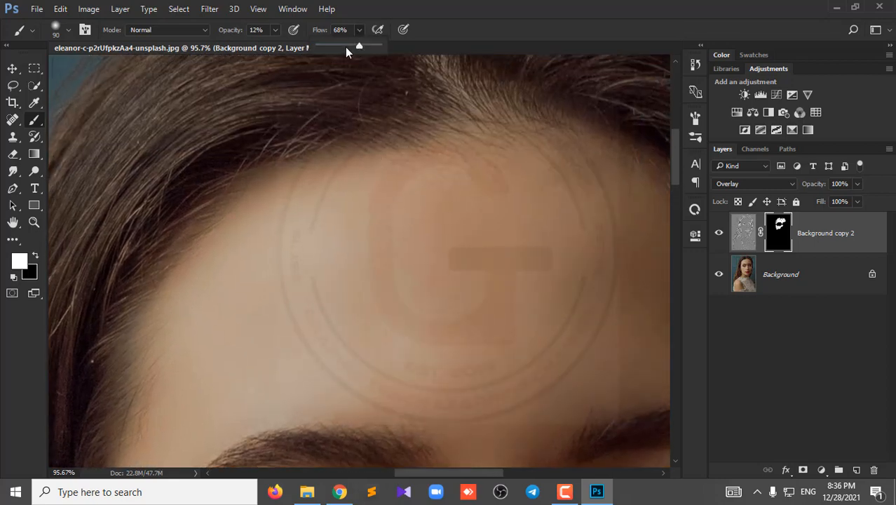
left_click(329, 48)
left_click(443, 154)
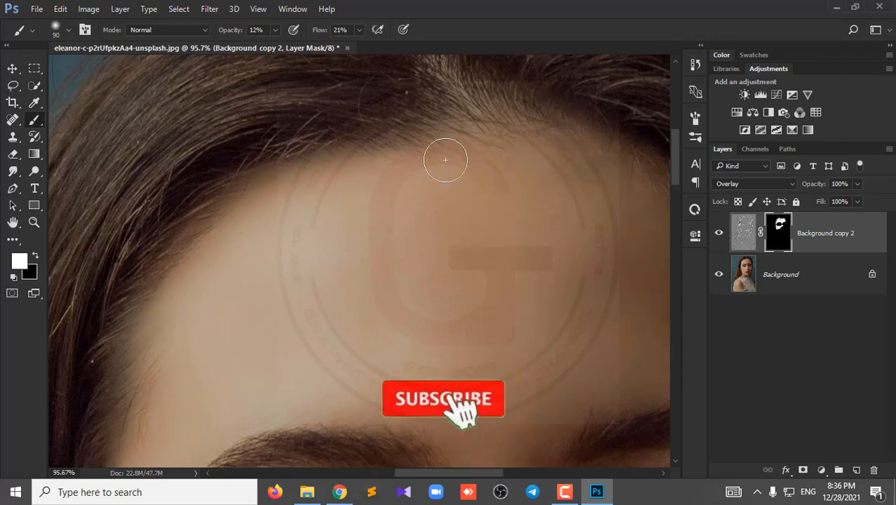
Step: Raise the brush opacity to 34% and blend the mask along the hairline on the shaded side of the forehead
left_click_drag(498, 167, 325, 181)
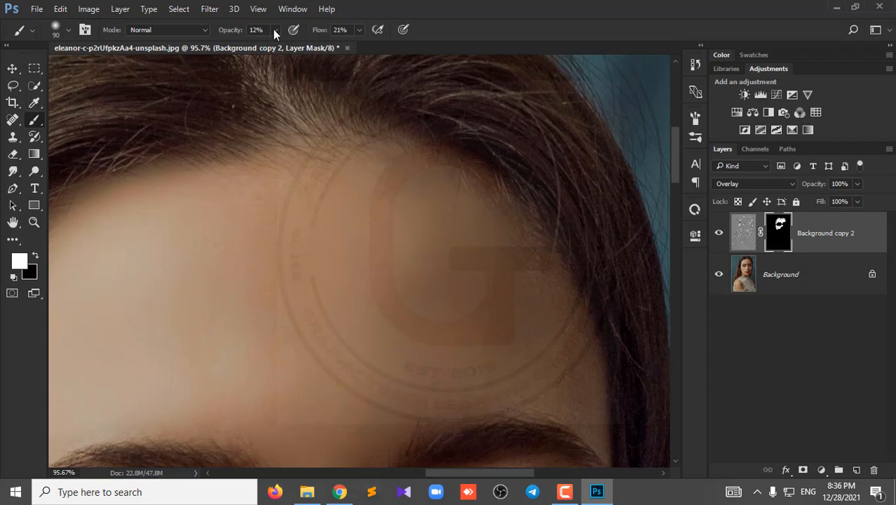
left_click_drag(282, 43, 288, 43)
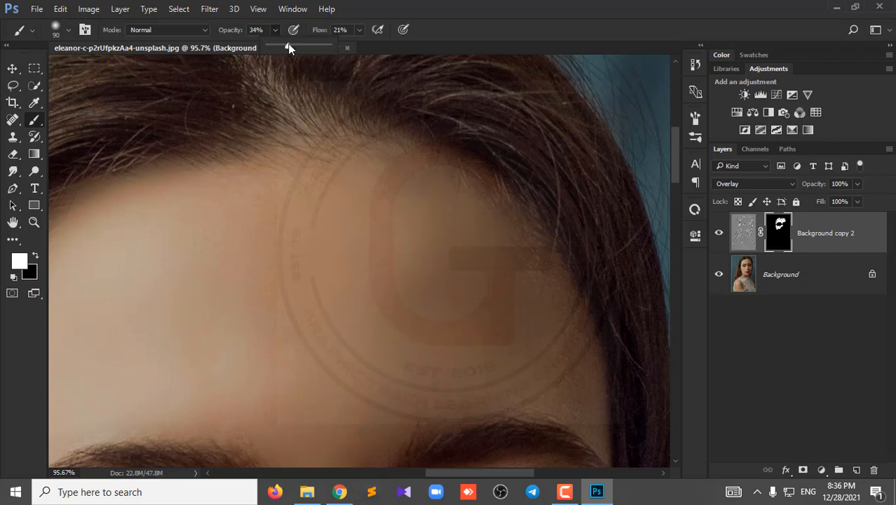
left_click(441, 184)
left_click_drag(517, 260, 436, 168)
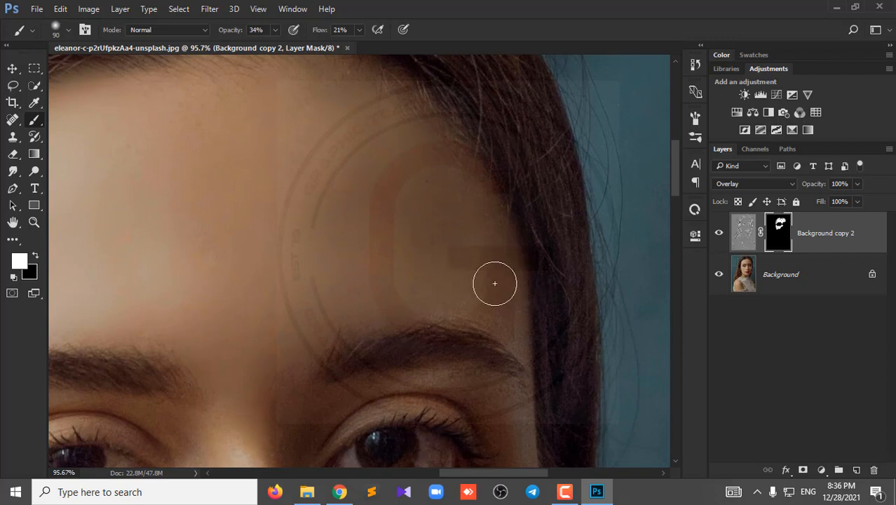
Step: Set the brush to 100% opacity and 50 px, and paint the mask over the skin above the shaded-side eyebrow
left_click(276, 30)
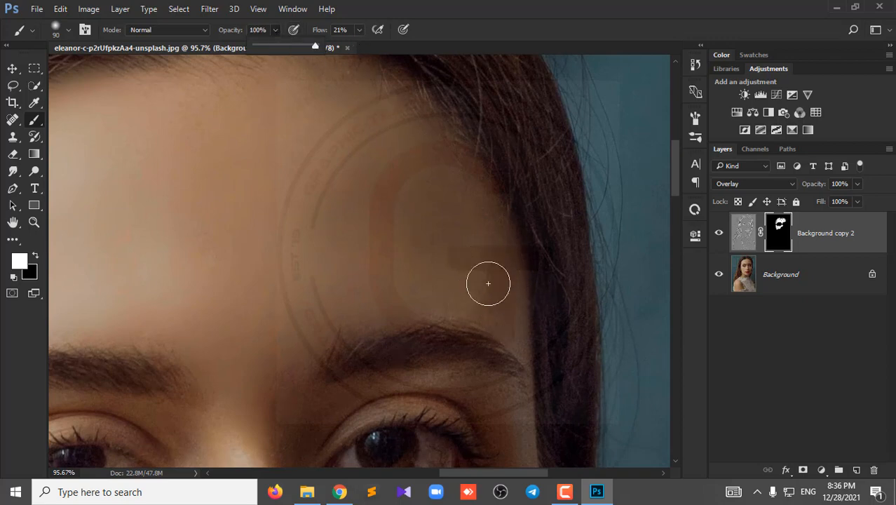
key("bracketleft")
key("bracketleft")
key("bracketleft")
key("bracketleft")
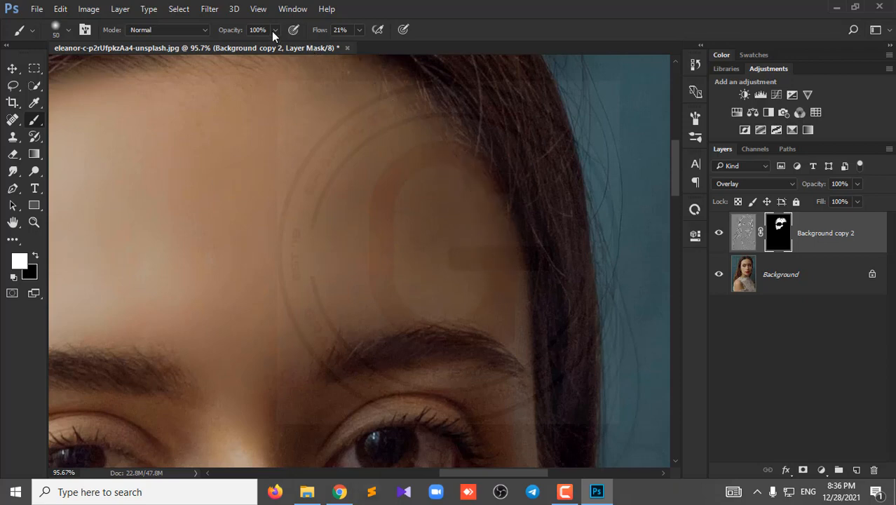
Step: Lower the brush opacity to 17% and blend the mask around the outer end of the eyebrow and the temple
left_click_drag(227, 49, 225, 50)
scroll(471, 281, "down", 3)
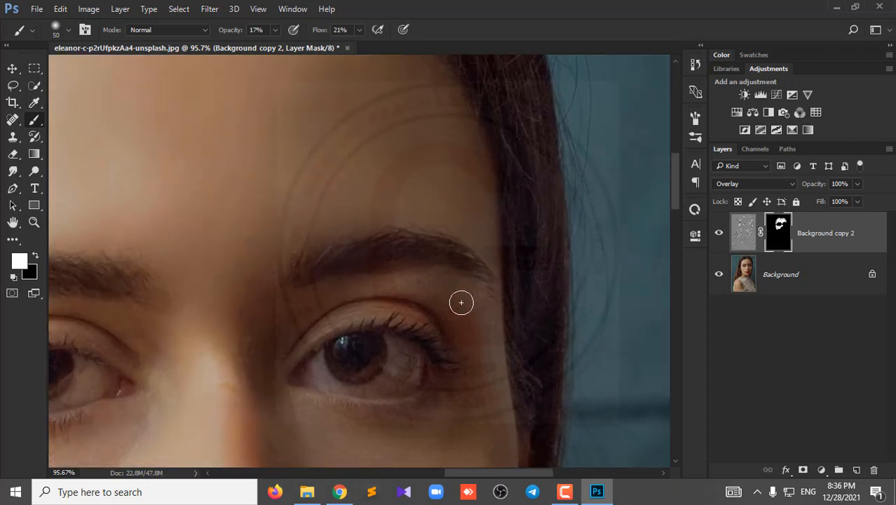
scroll(510, 420, "down", 5)
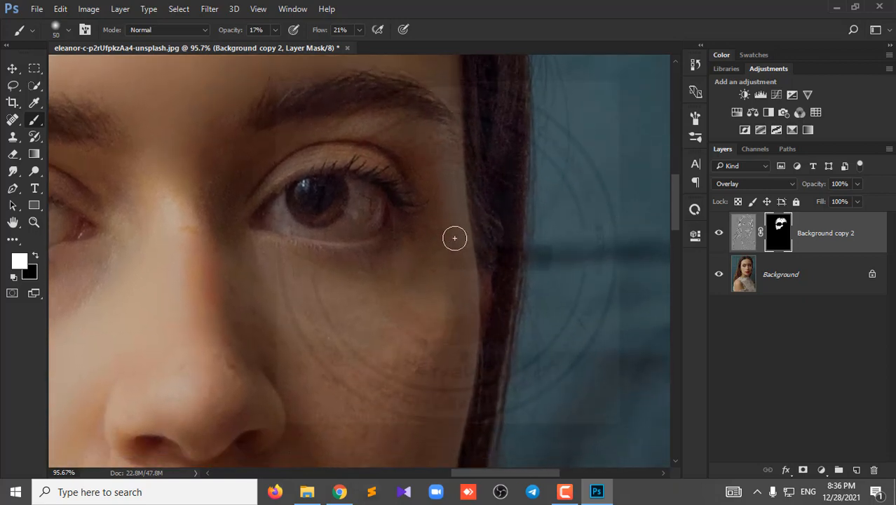
Step: Set the brush flow and opacity to 100% and try a mask stroke along the face edge beside the shaded-side eye
left_click(358, 29)
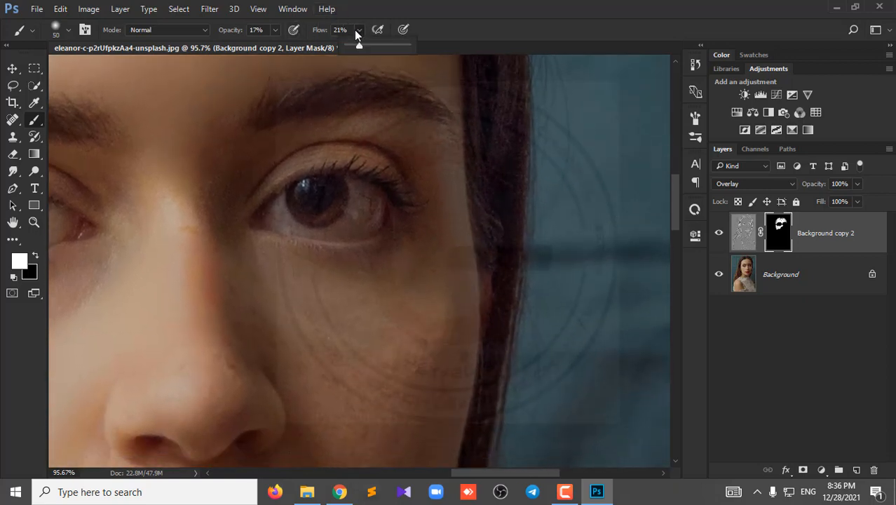
left_click_drag(376, 46, 408, 47)
left_click(274, 31)
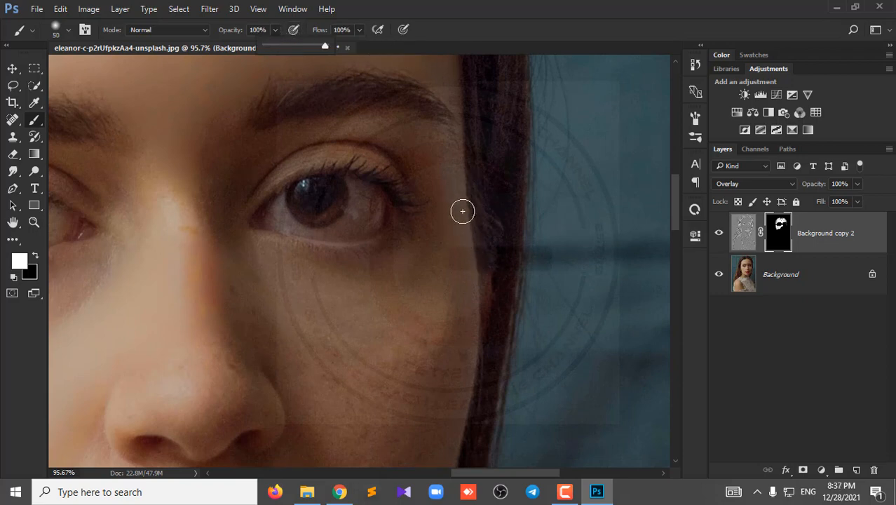
left_click_drag(462, 211, 480, 286)
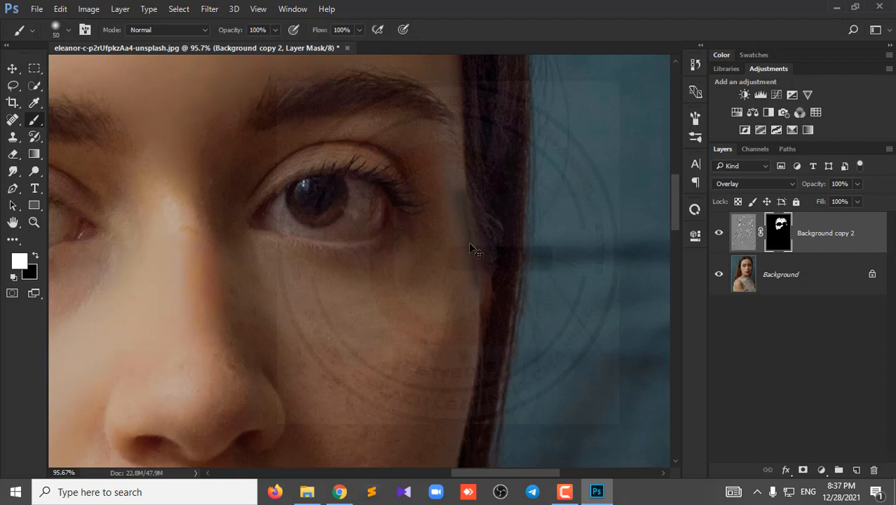
key("ctrl+z")
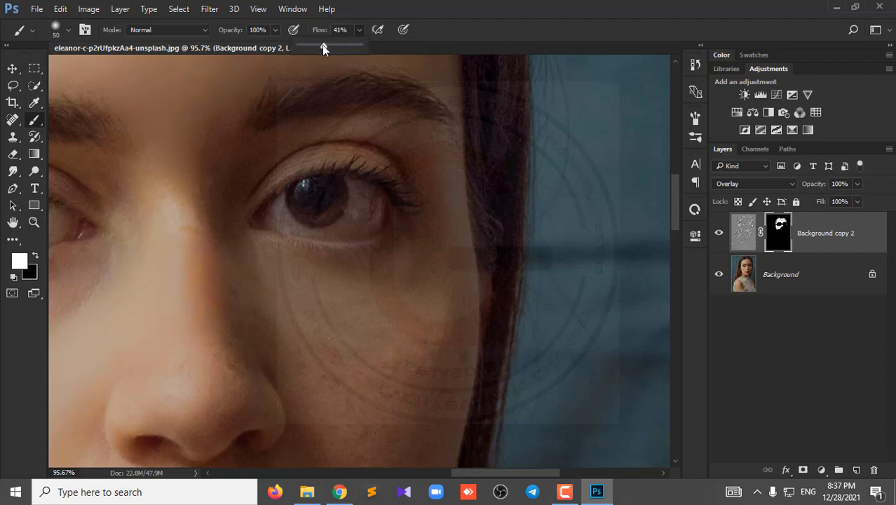
Step: Lower the brush flow to 17% and paint the mask along the face edge beside the eye and onto the cheek
left_click_drag(456, 194, 480, 279)
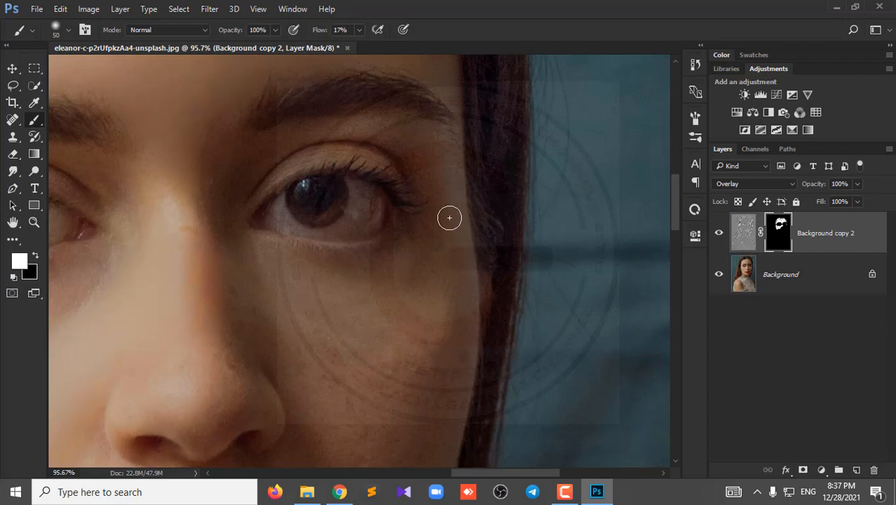
left_click_drag(407, 352, 390, 293)
Step: Paint the mask over the skin around the mouth and chin with the 50 px brush at 100% flow and opacity
scroll(390, 292, "up", 3)
left_click_drag(139, 322, 286, 172)
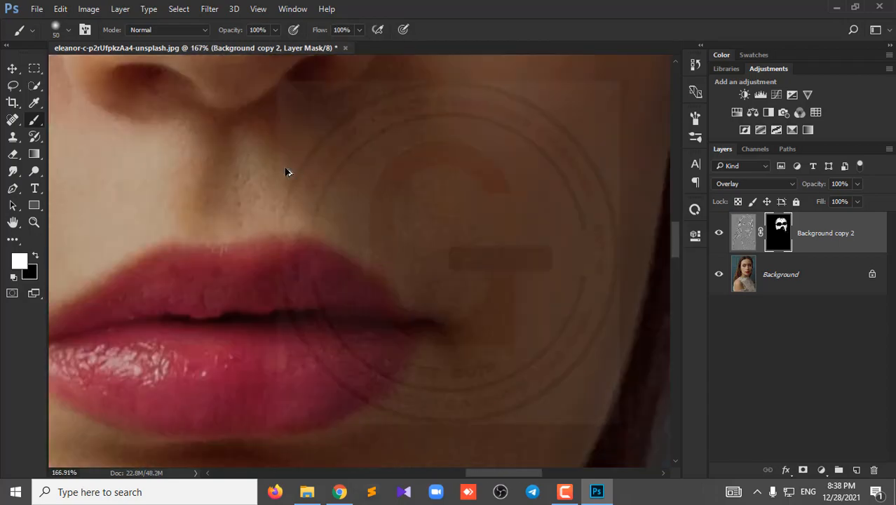
left_click_drag(377, 406, 431, 171)
scroll(430, 365, "down", 1)
mouse_move(431, 365)
left_mouse_down()
mouse_move(178, 356)
mouse_move(300, 333)
mouse_move(254, 346)
mouse_move(162, 204)
mouse_move(376, 158)
mouse_move(498, 340)
mouse_move(205, 272)
left_mouse_up()
Step: Enlarge the brush to 150 px and paint the mask over the lower part of the bare shoulder at 48% opacity
scroll(247, 359, "down", 14)
scroll(247, 359, "up", 8)
key("bracketright")
key("bracketright")
key("bracketright")
key("bracketright")
key("bracketright")
key("bracketright")
key("bracketright")
mouse_move(264, 262)
left_mouse_down()
mouse_move(304, 228)
mouse_move(303, 184)
left_mouse_up()
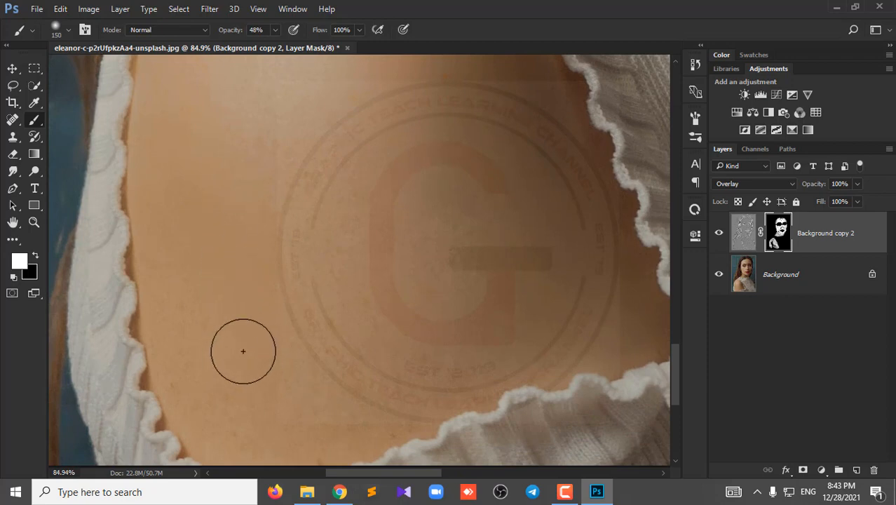
left_click_drag(241, 352, 258, 213)
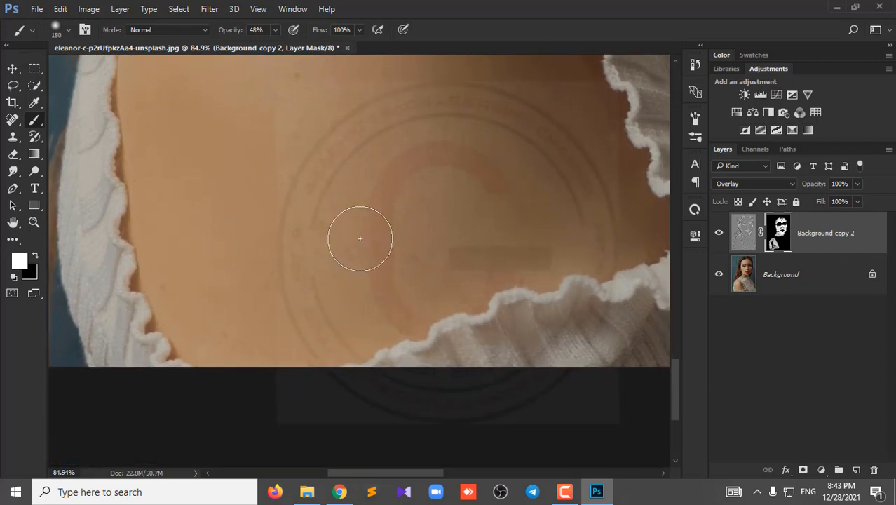
Step: Paint the mask over the rest of the bare shoulder, up to the sweater's neckline, with the 150 px brush
left_click_drag(392, 160, 347, 265)
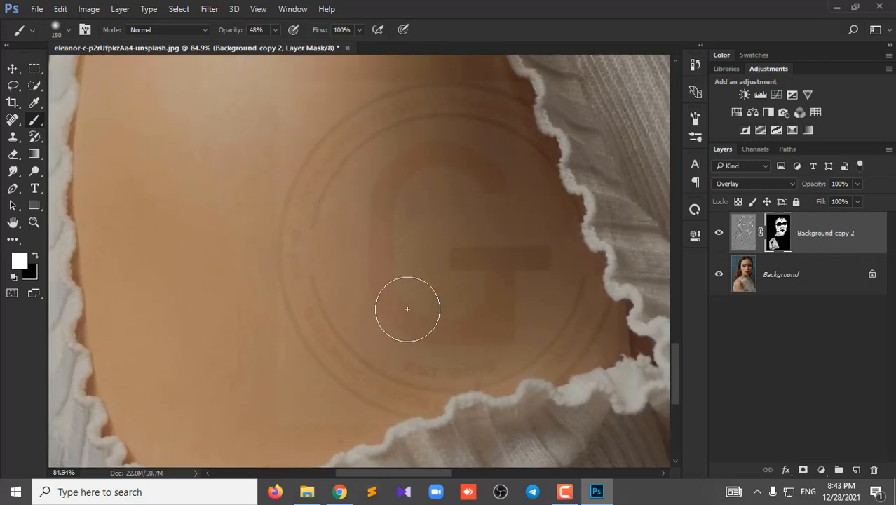
left_click_drag(362, 168, 298, 323)
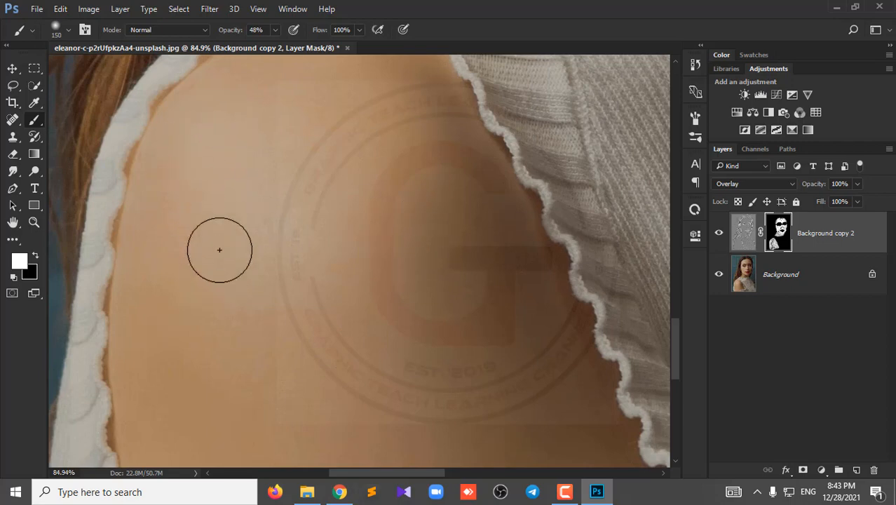
left_click_drag(361, 233, 341, 378)
left_click_drag(329, 132, 310, 251)
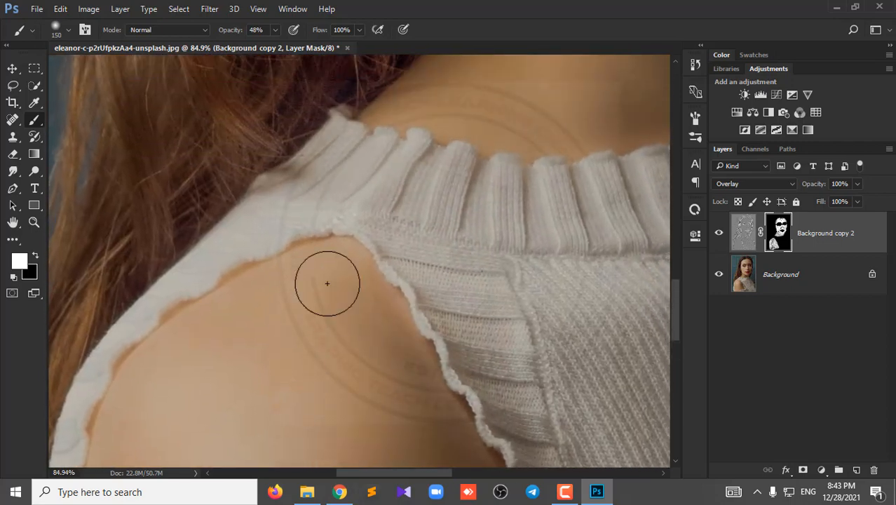
Step: View the whole retouched portrait in Full Screen Mode
scroll(364, 331, "down", 6)
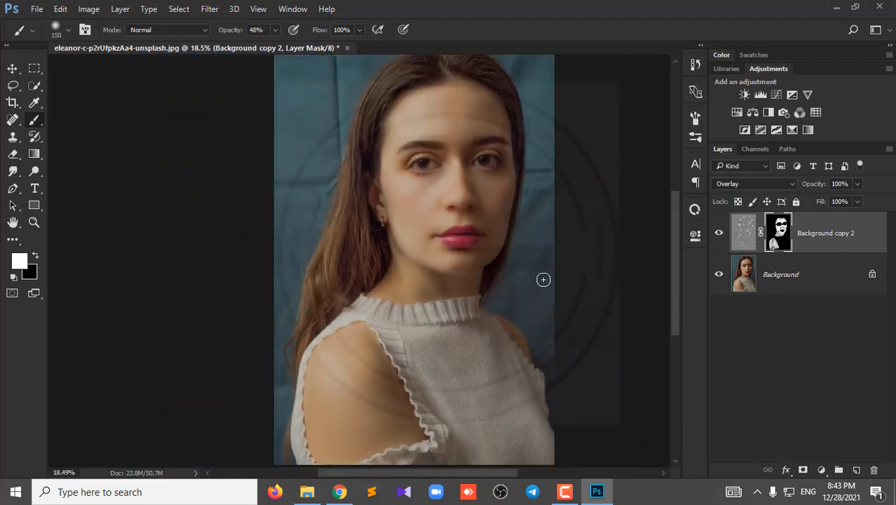
scroll(544, 280, "down", 1)
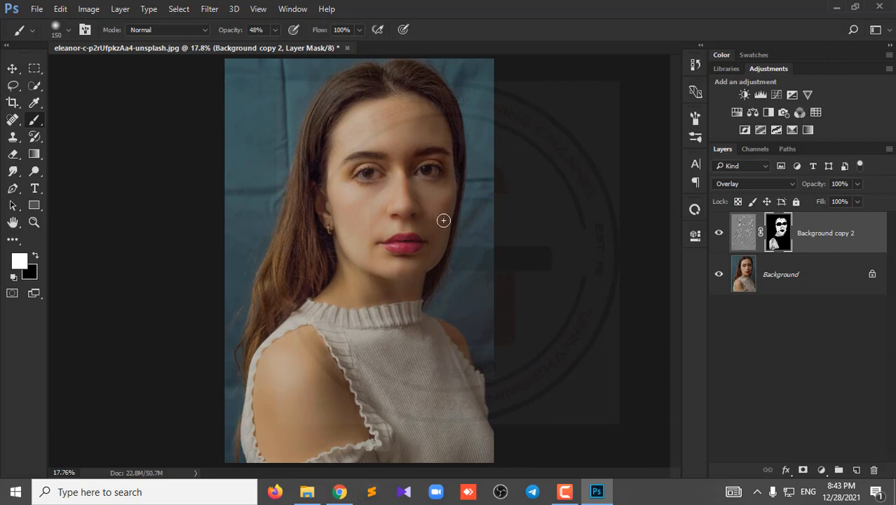
left_click(35, 294)
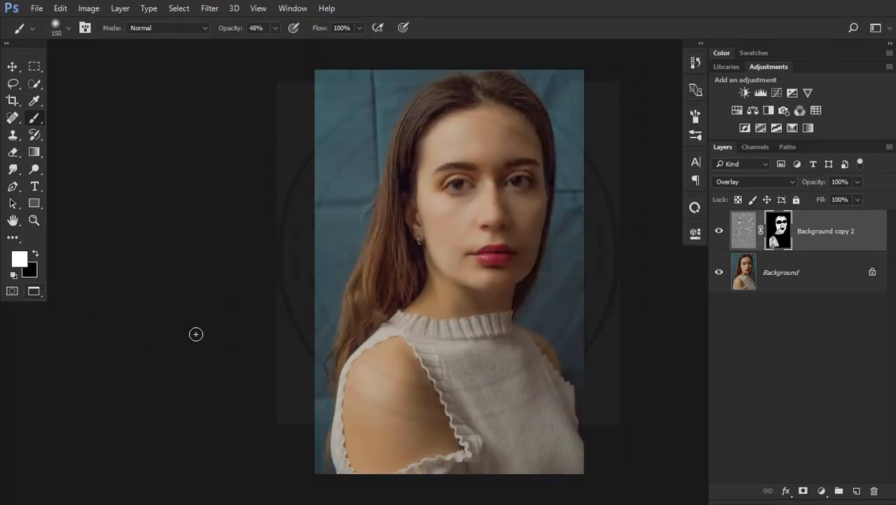
left_click(40, 293)
left_click(440, 223)
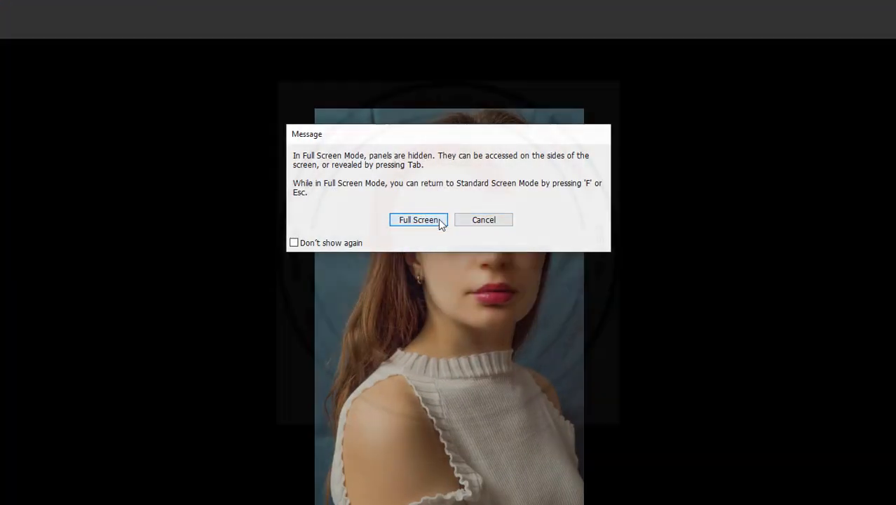
Step: Inspect the retouched skin around the nose up close and set the brush size to 30 px
scroll(470, 205, "up", 10)
scroll(470, 205, "up", 4)
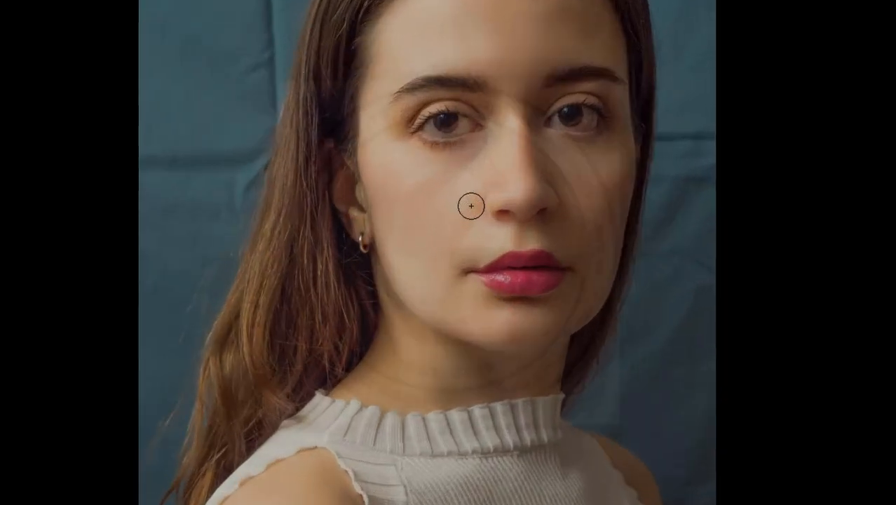
scroll(471, 205, "up", 8)
scroll(822, 251, "down", 2)
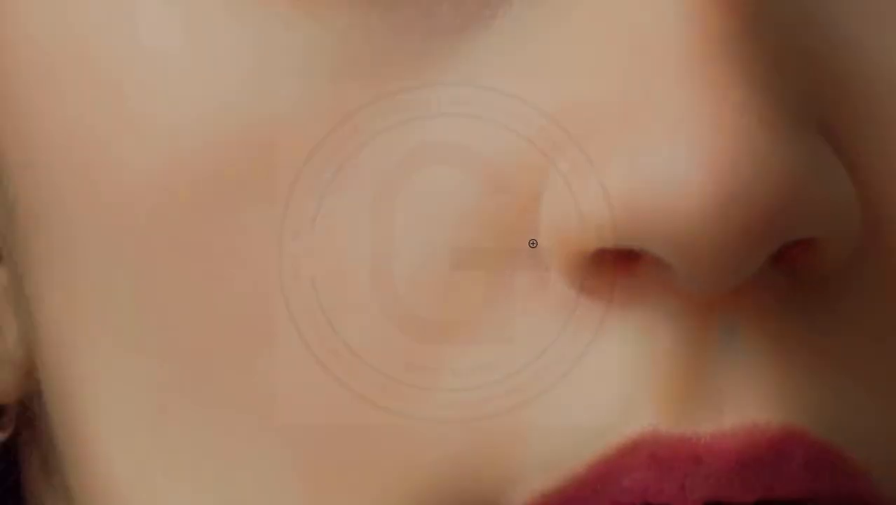
scroll(851, 228, "up", 3)
left_click_drag(851, 228, 530, 238)
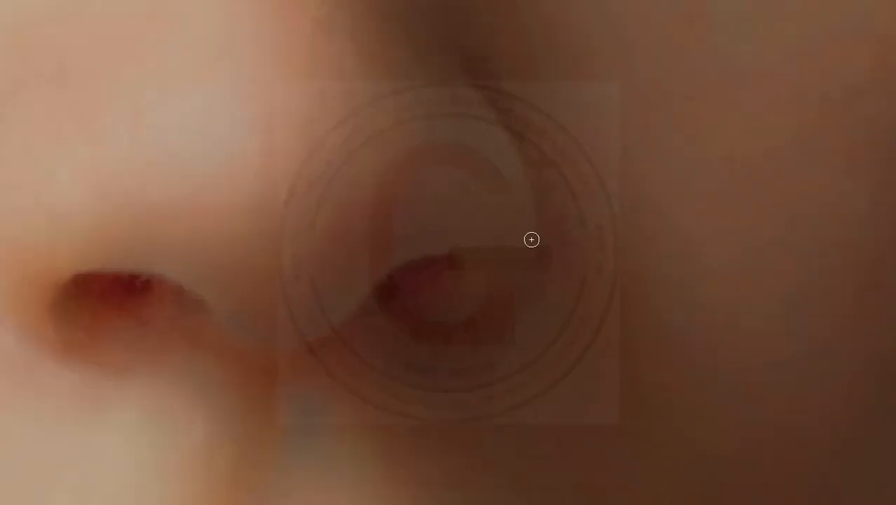
key("]")
key("]")
scroll(508, 375, "down", 6)
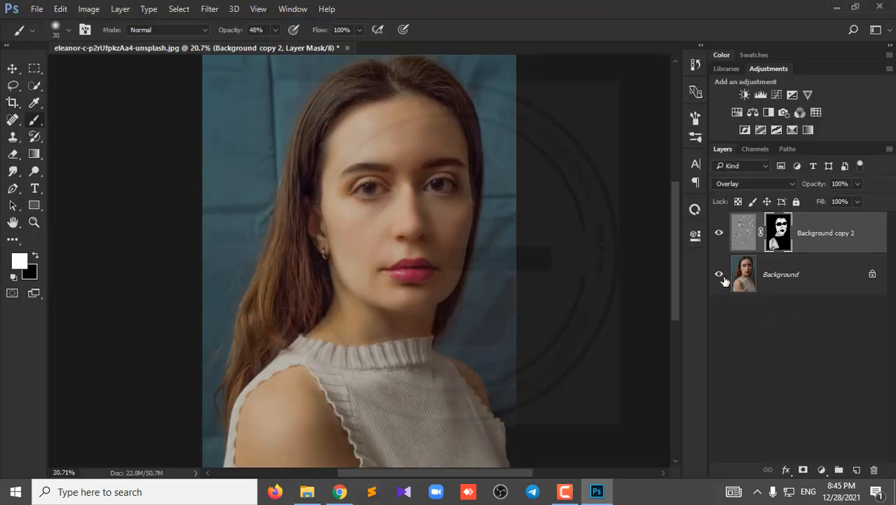
Step: Compare the portrait before and after retouching by hiding and showing every layer except Background
left_click(718, 276, "alt")
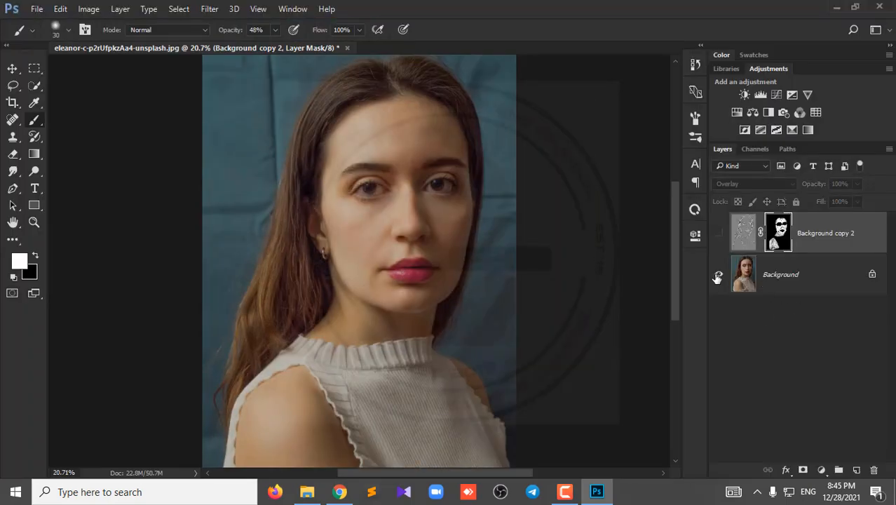
scroll(408, 233, "up", 8)
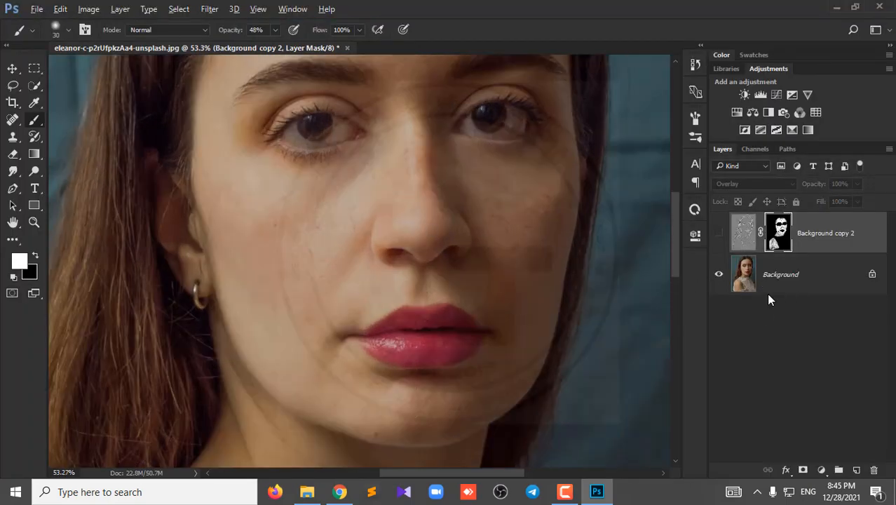
left_click(719, 275, "alt")
left_click(719, 276, "alt")
left_click(718, 276, "alt")
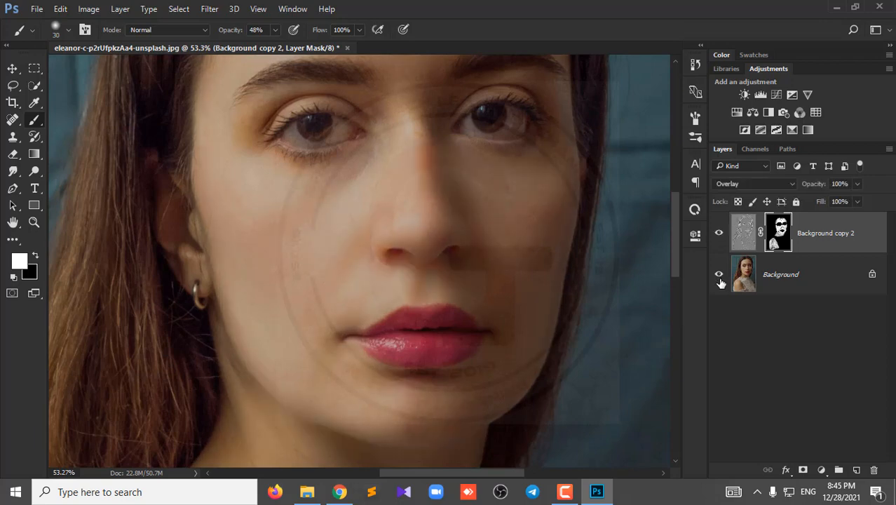
scroll(474, 270, "down", 2)
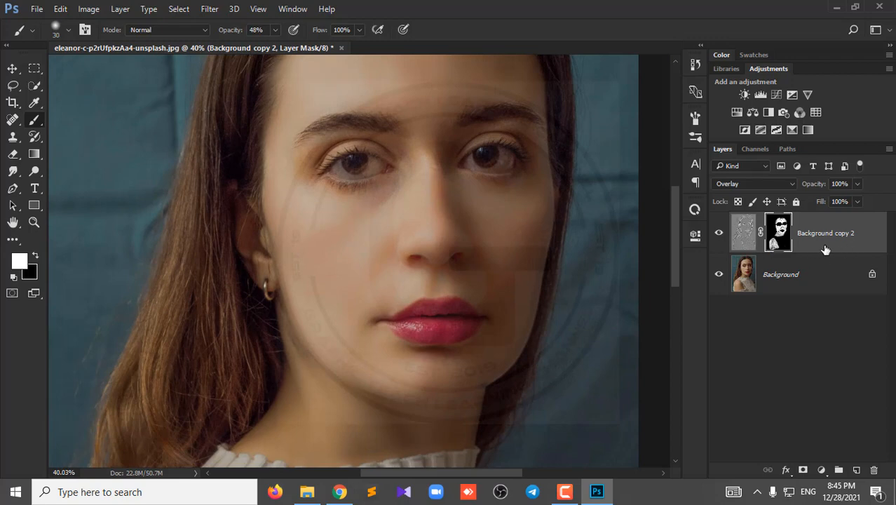
Step: Duplicate the Background layer beneath the Overlay detail layer
left_click(766, 285)
left_click_drag(807, 292, 828, 234)
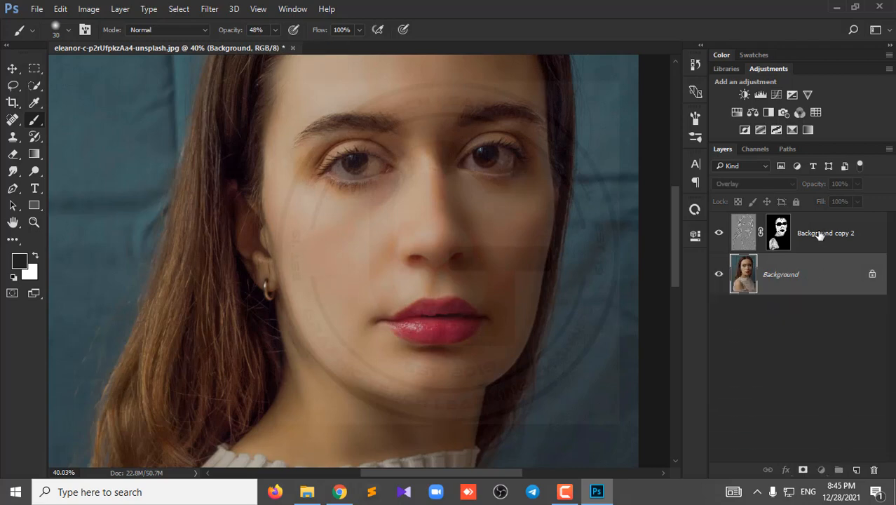
left_click(816, 237)
left_click_drag(803, 279, 856, 469)
Step: Apply the layer mask of Background copy 2 permanently to its layer
left_click(811, 242)
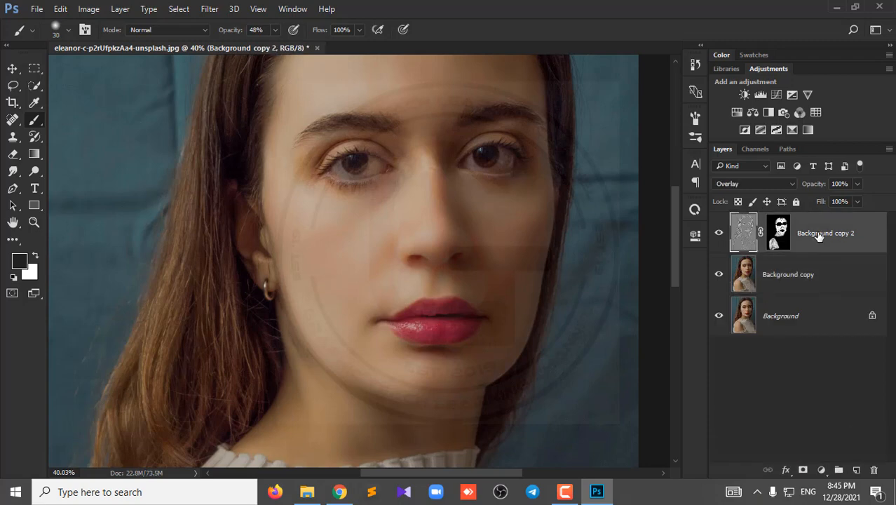
right_click(780, 232)
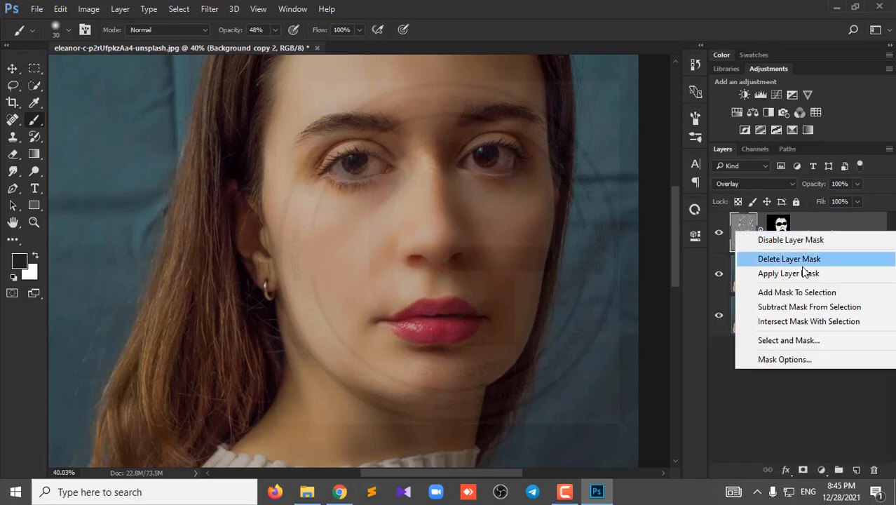
left_click(845, 225)
right_click(785, 241)
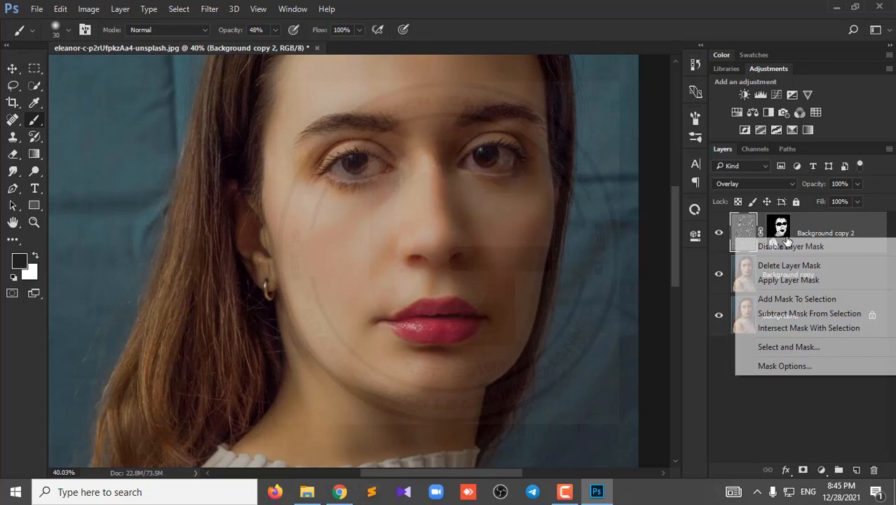
left_click(792, 279)
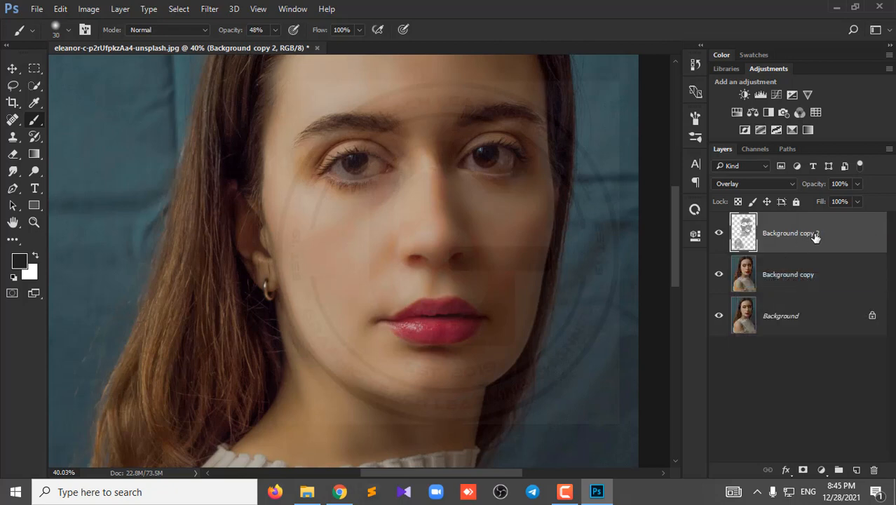
Step: Undo the permanent mask application and merge the masked Overlay layer with the Background copy beneath it
key("ctrl+z")
left_click(818, 270, "shift")
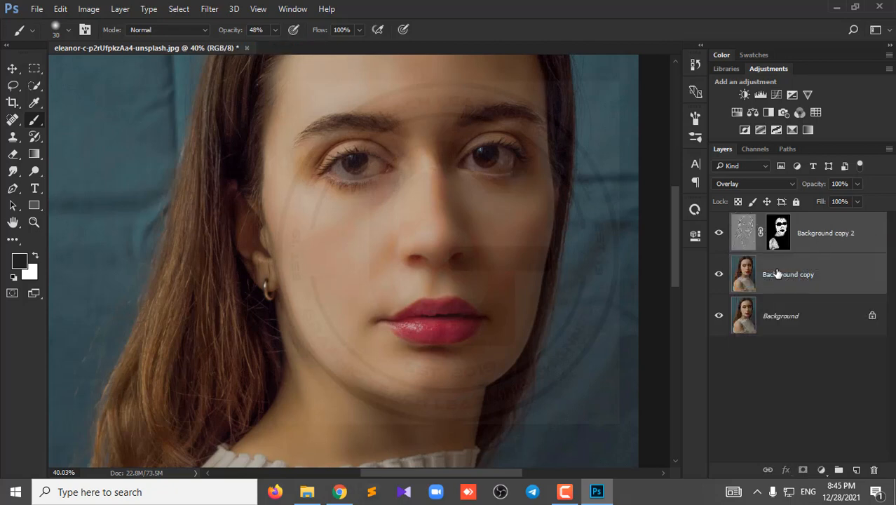
right_click(828, 256)
left_click(579, 444)
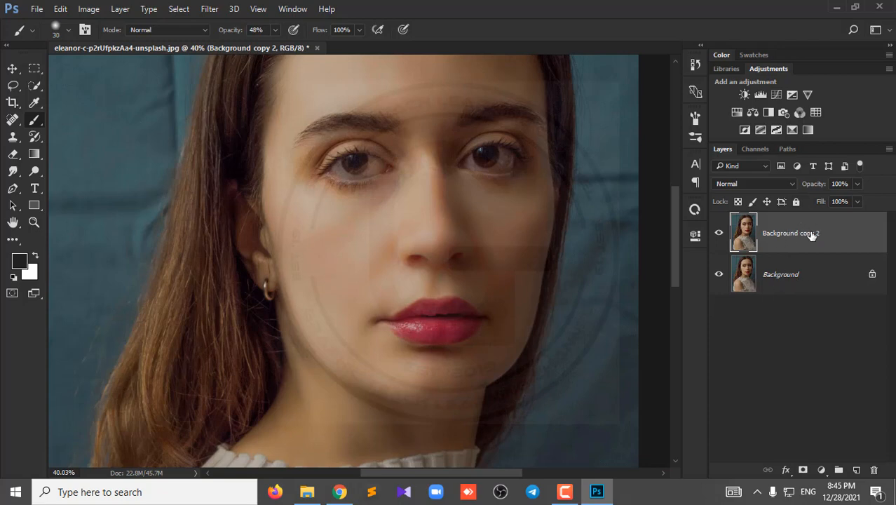
Step: Duplicate the merged retouch layer twice
key("ctrl+j")
key("ctrl+j")
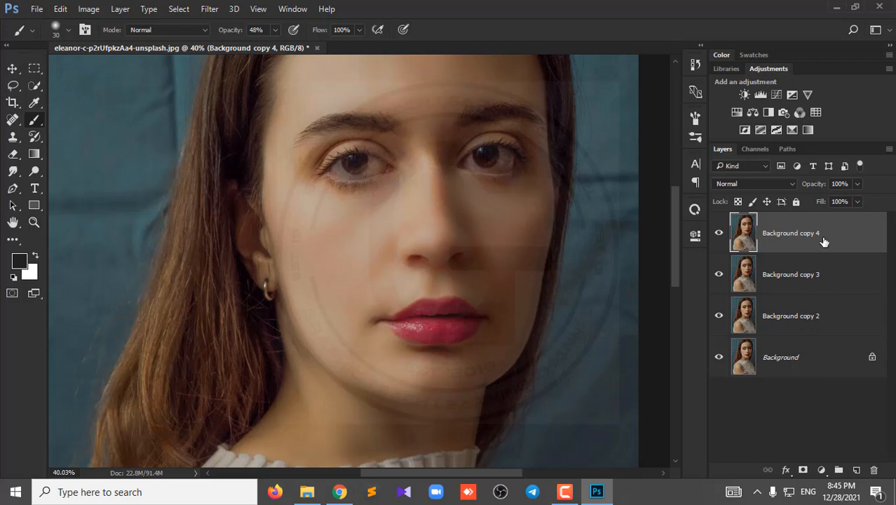
Step: Examine the retouched skin around the eyes, lips and chin up close and in the full portrait
scroll(453, 206, "up", 4)
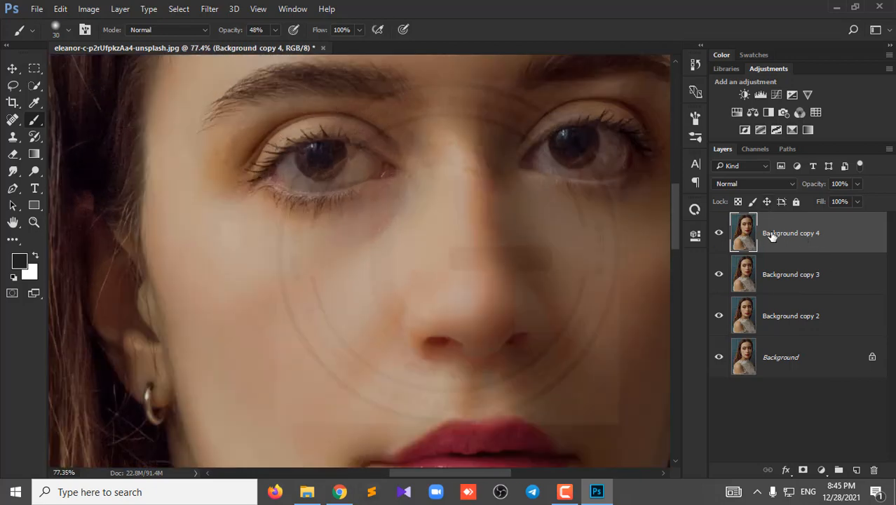
scroll(453, 263, "down", 3)
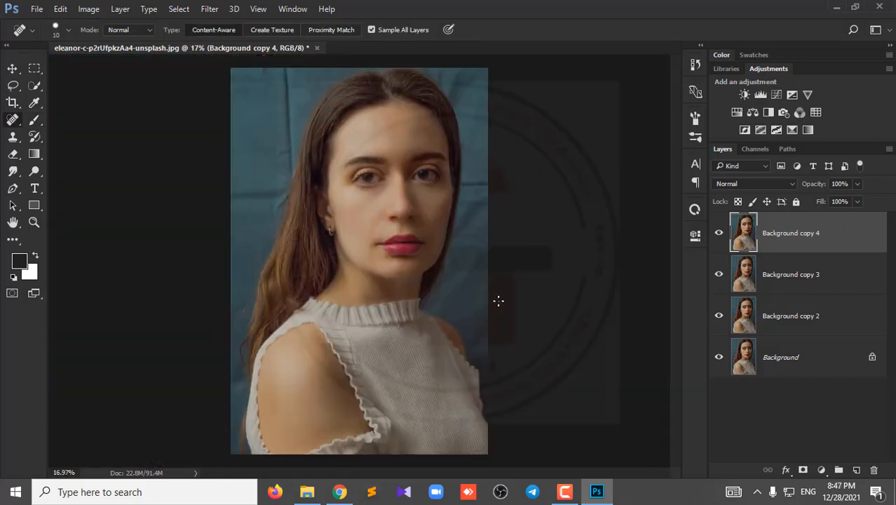
scroll(418, 243, "up", 8)
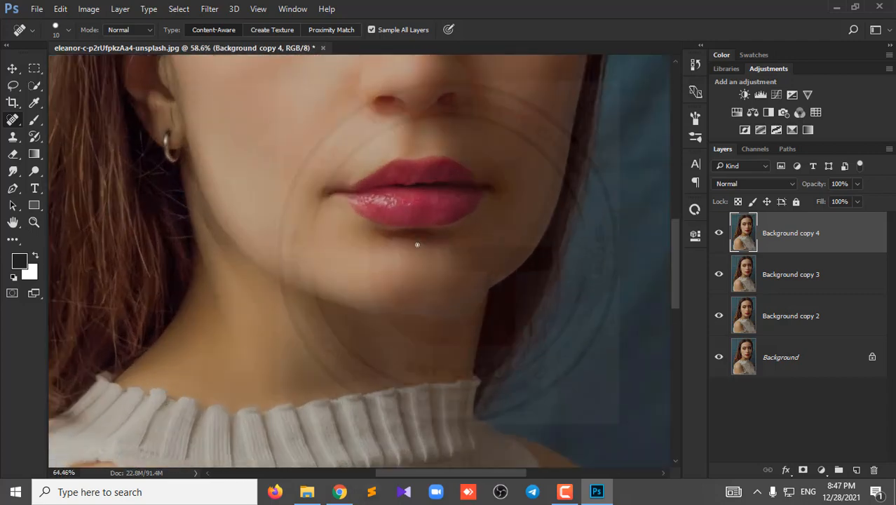
scroll(418, 243, "up", 4)
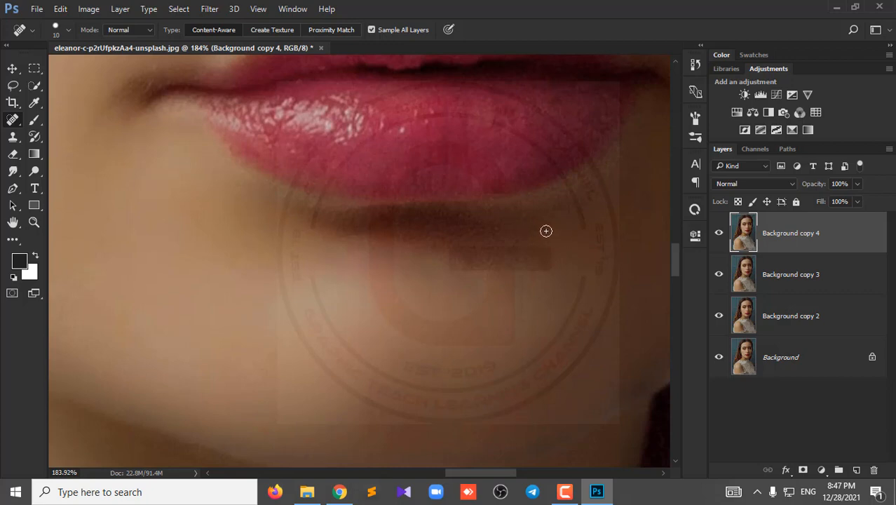
scroll(546, 231, "down", 3)
scroll(505, 235, "down", 1)
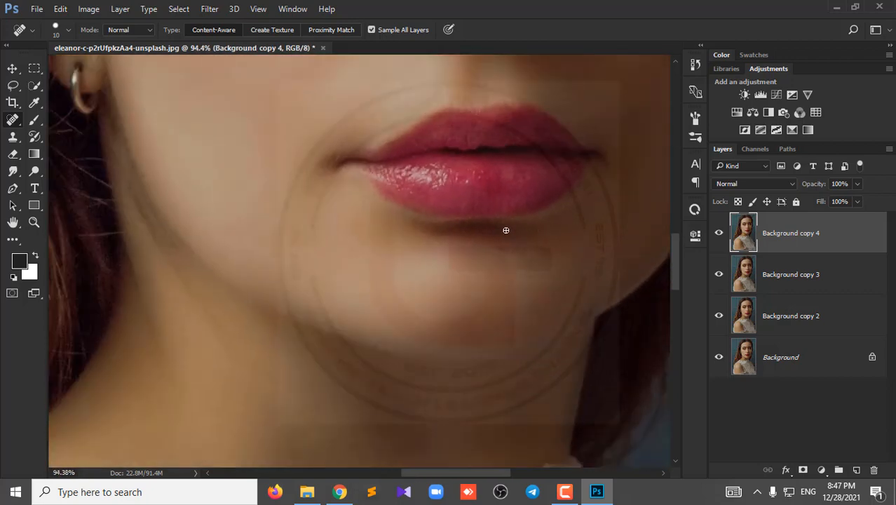
scroll(506, 230, "down", 5)
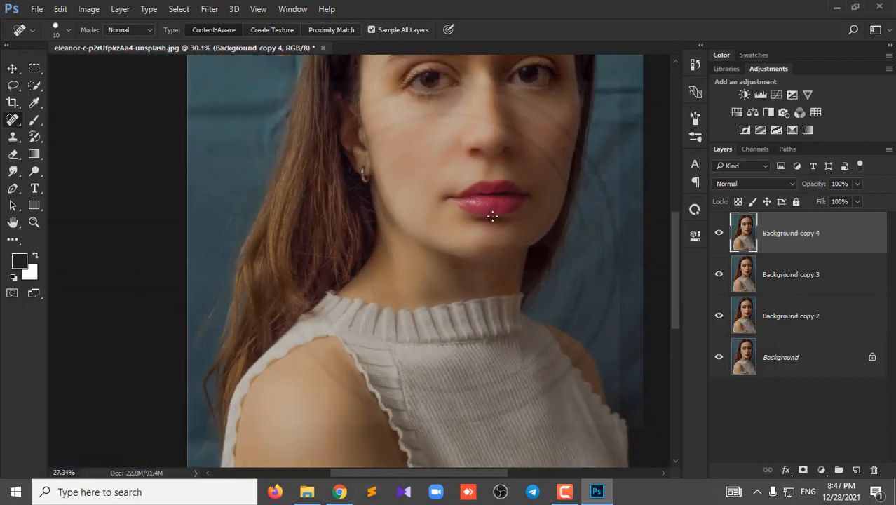
scroll(493, 216, "down", 3)
Step: Set Background copy 4 to the Vivid Light blend mode and invert its colours
left_click(767, 186)
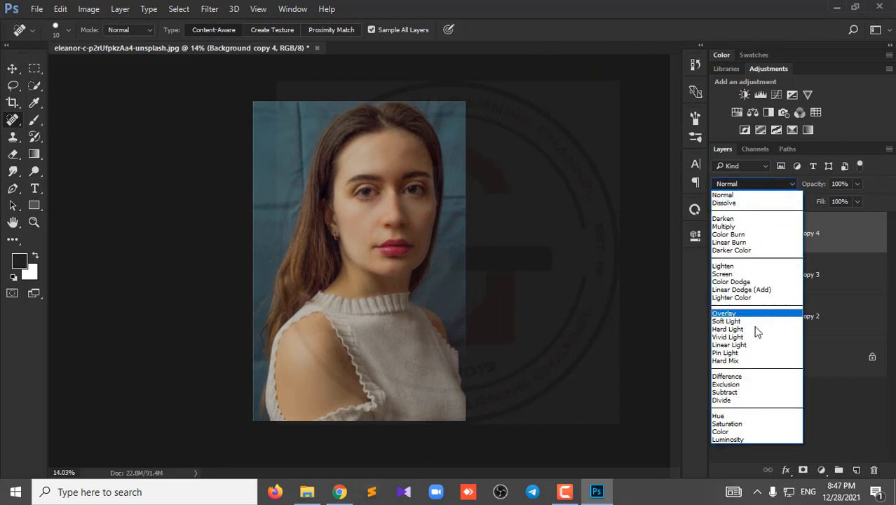
left_click(735, 337)
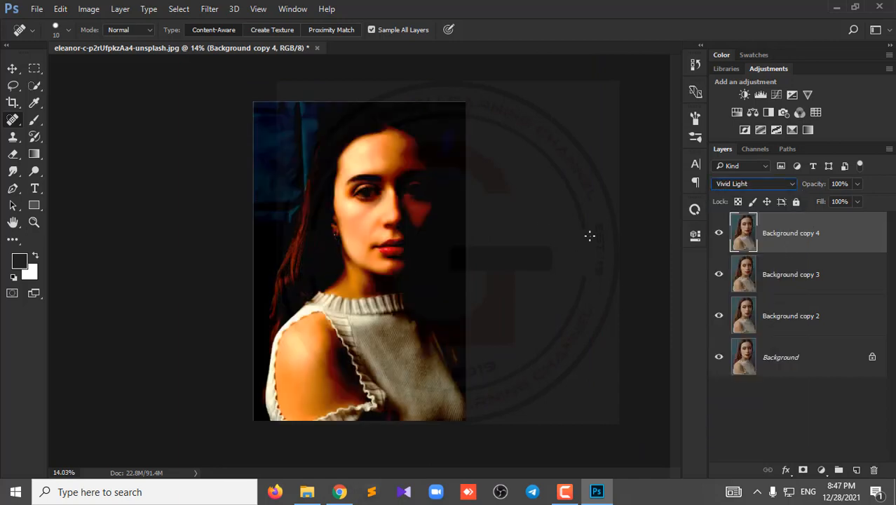
key("ctrl+i")
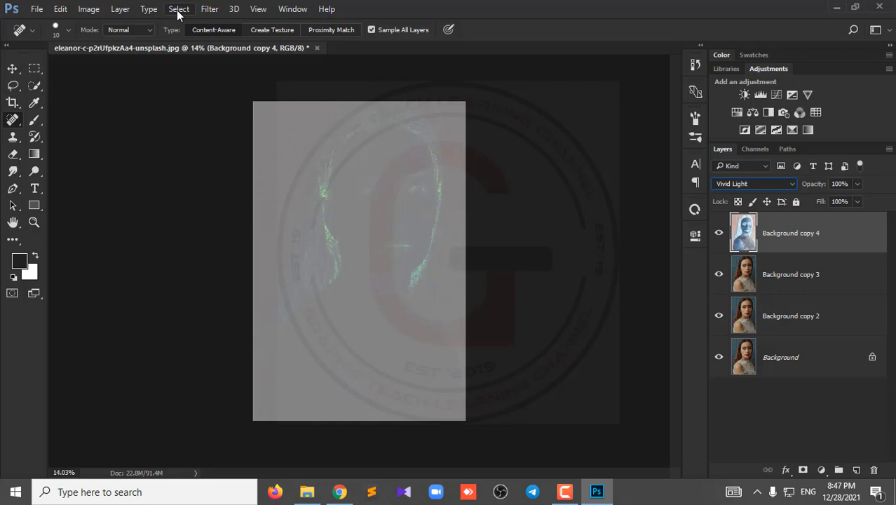
Step: Apply a Gaussian Blur with a 9.2 px radius to the inverted Vivid Light layer
left_click(210, 9)
mouse_move(254, 169)
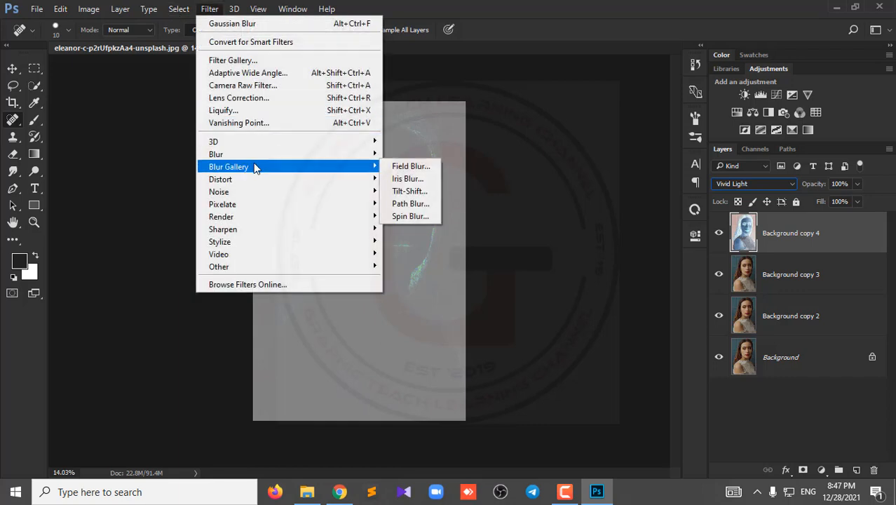
mouse_move(239, 154)
left_click(412, 204)
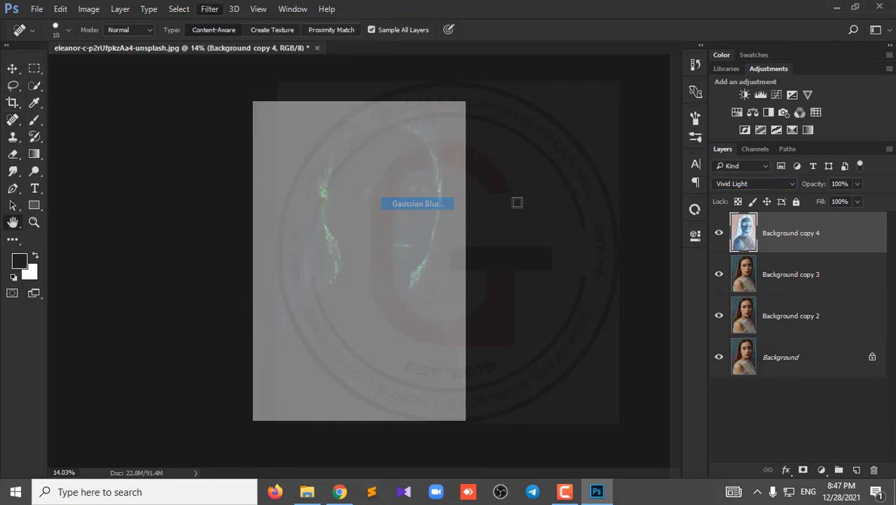
left_click_drag(617, 288, 615, 288)
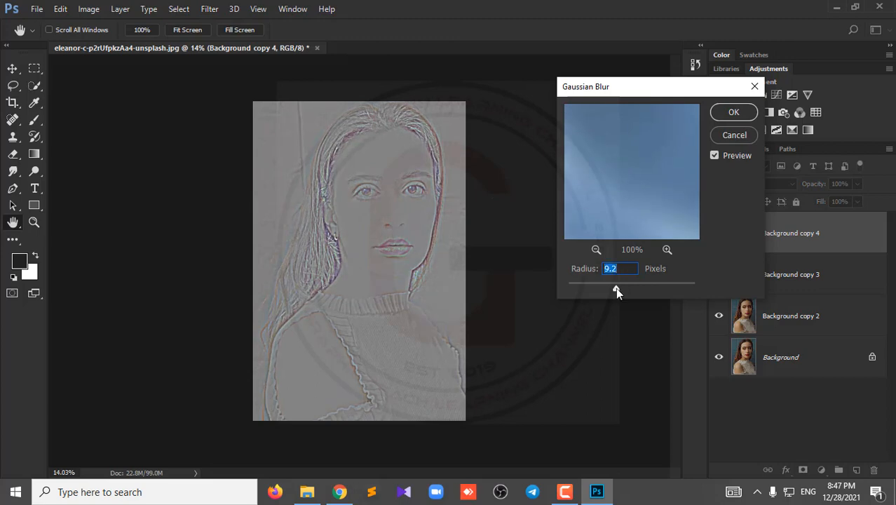
left_click(742, 117)
key("j")
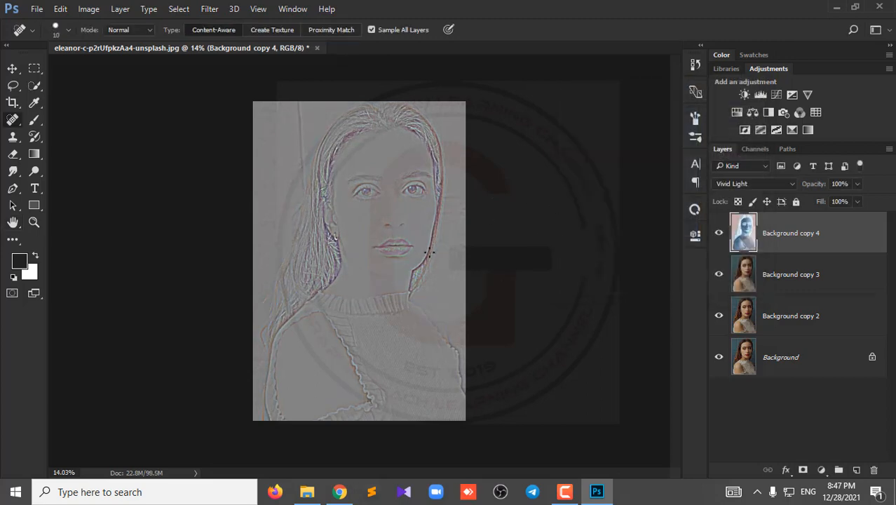
scroll(418, 202, "up", 2)
scroll(417, 202, "up", 1)
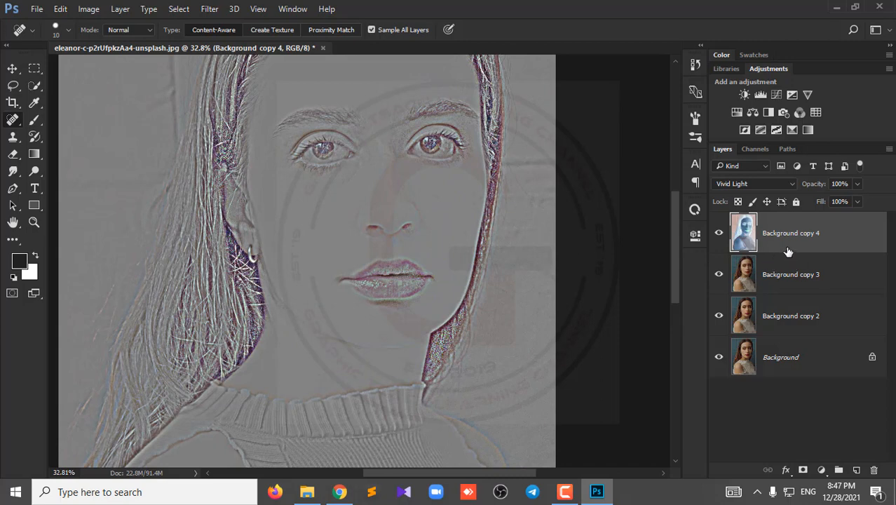
left_click(90, 14)
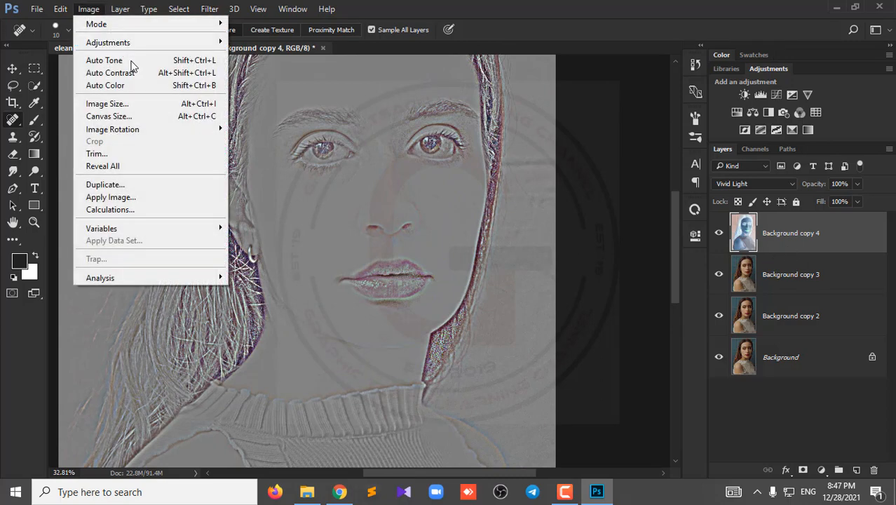
mouse_move(147, 47)
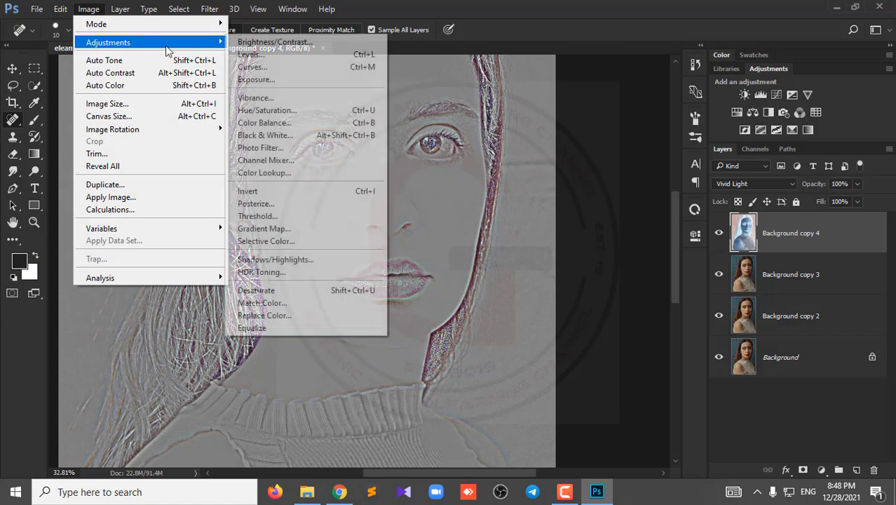
left_click(308, 110)
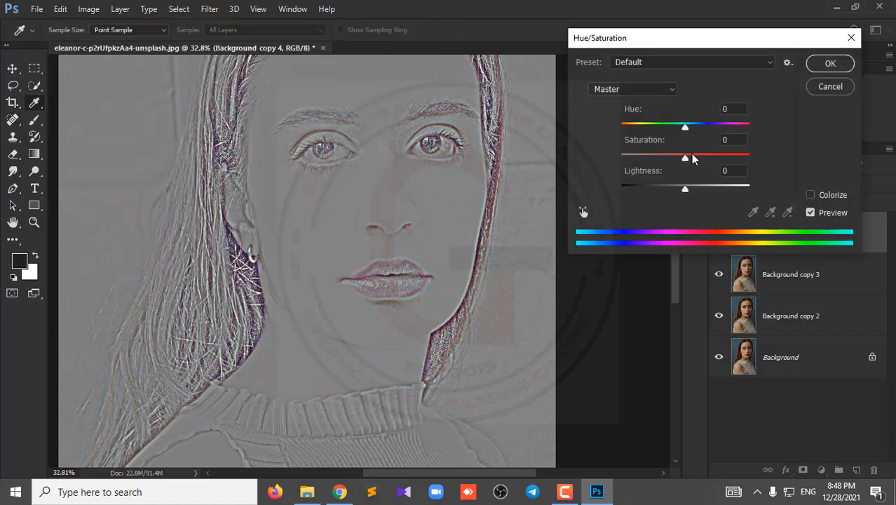
left_click_drag(691, 158, 596, 163)
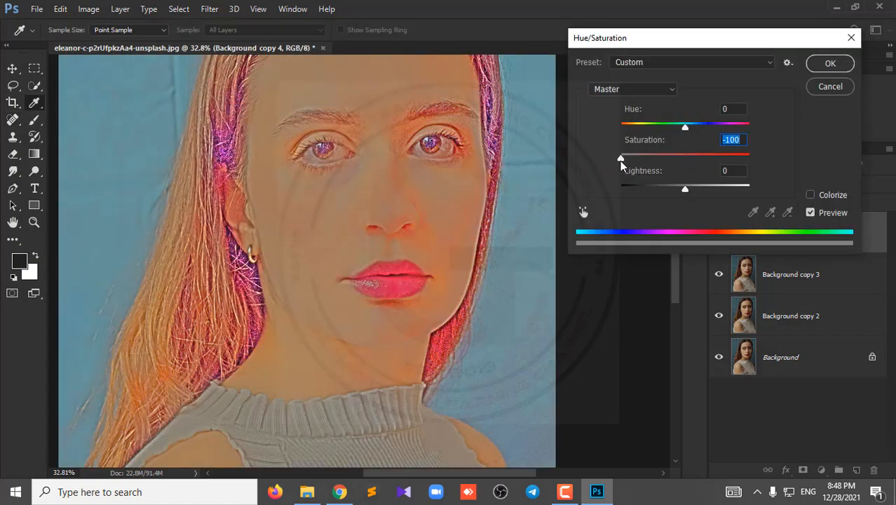
left_click(831, 88)
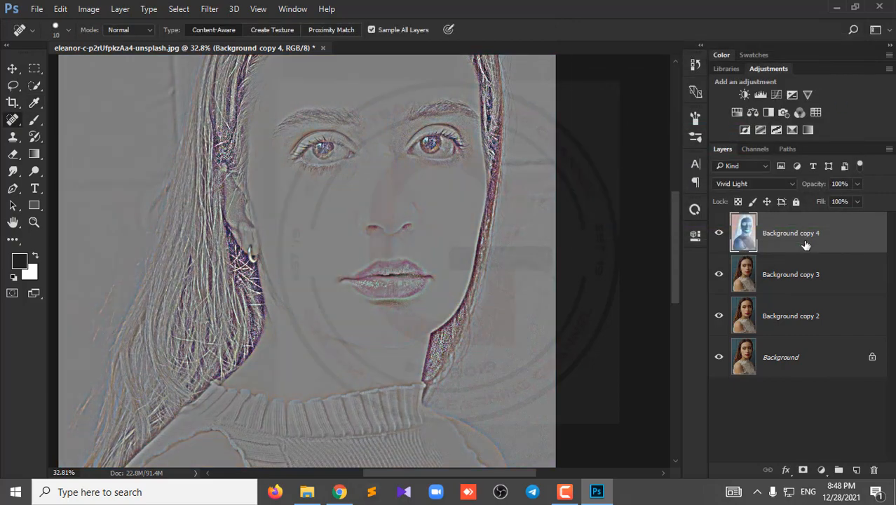
Step: Merge Background copy 4 and Background copy 3 into a single detail layer
left_click(795, 275, "shift")
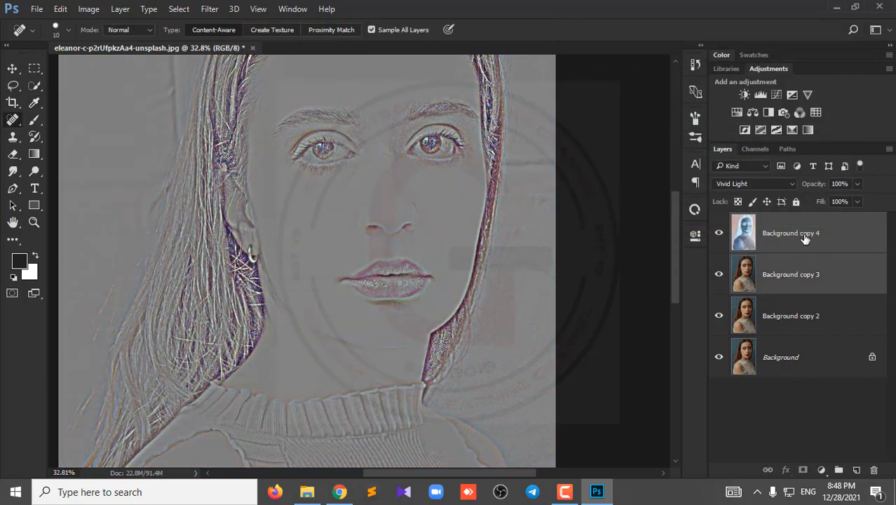
right_click(807, 243)
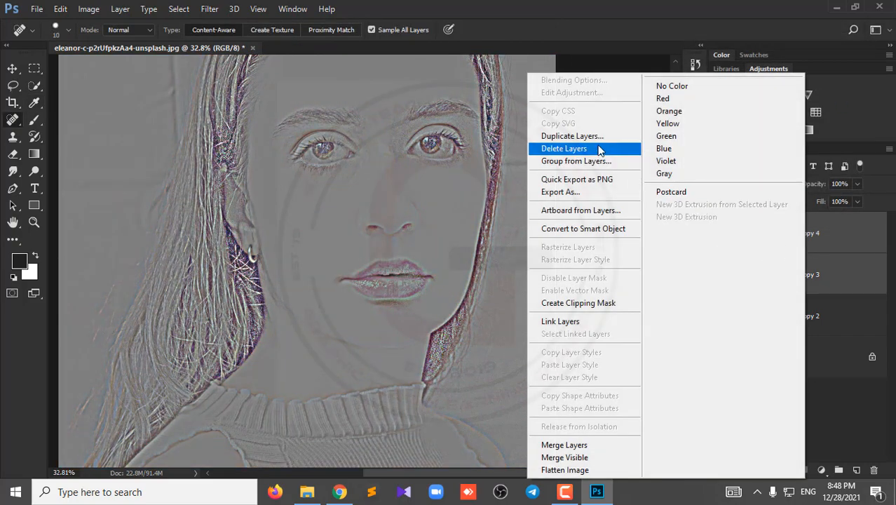
left_click(565, 445)
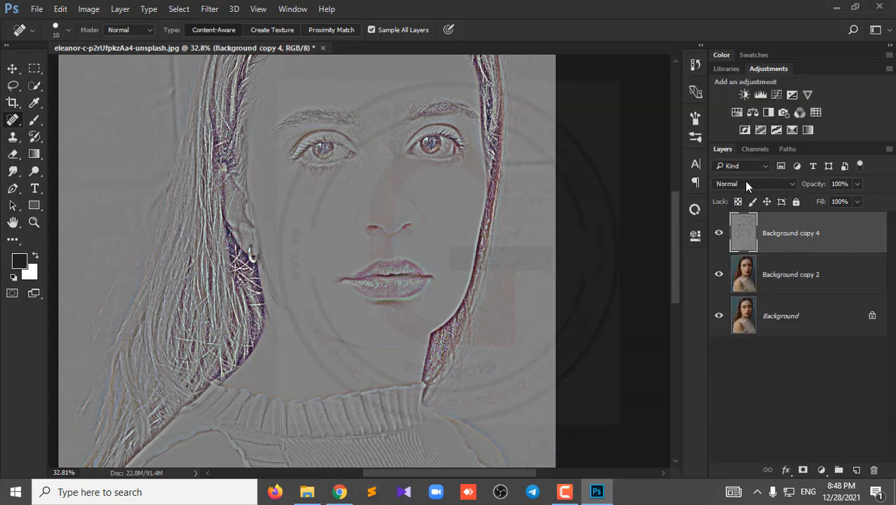
Step: Desaturate the merged detail layer with Hue/Saturation at saturation -100 and invert it
scroll(325, 154, "down", 1)
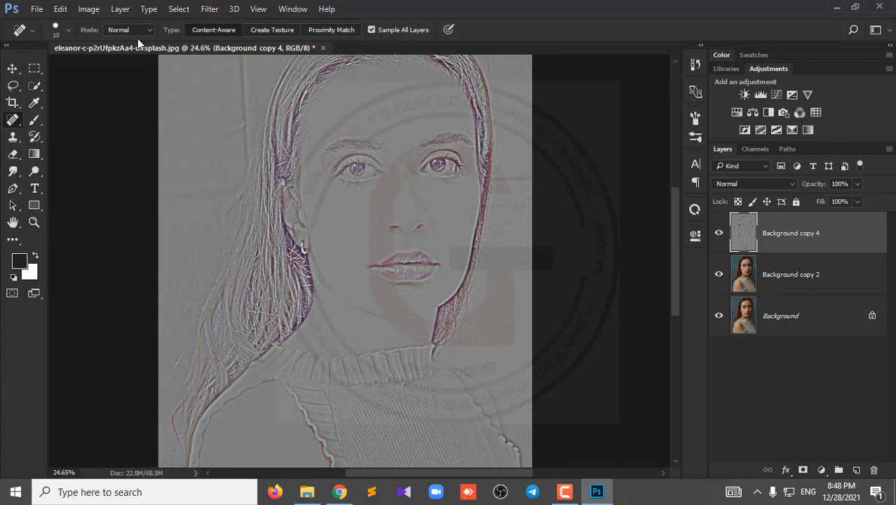
left_click(85, 9)
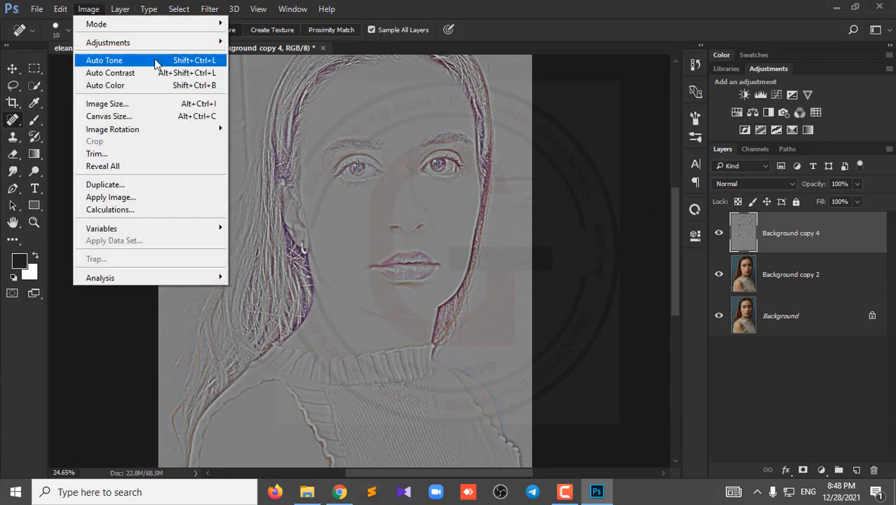
mouse_move(156, 44)
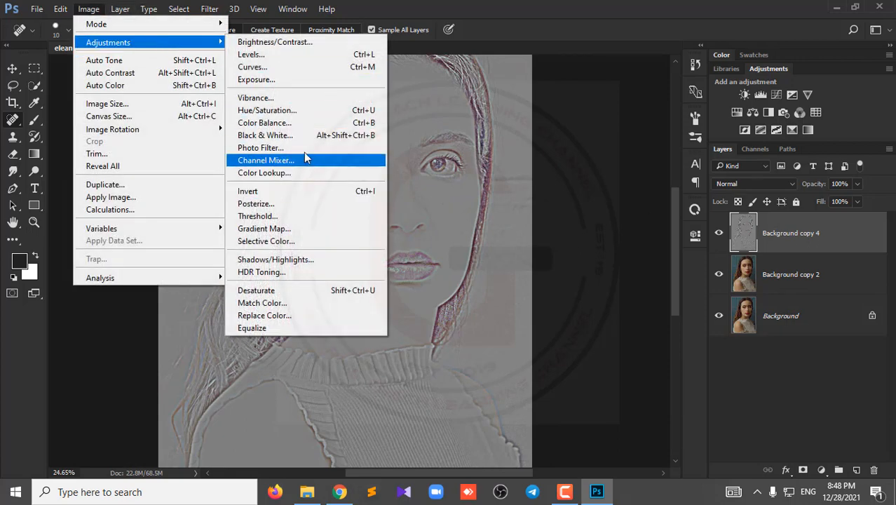
left_click(301, 111)
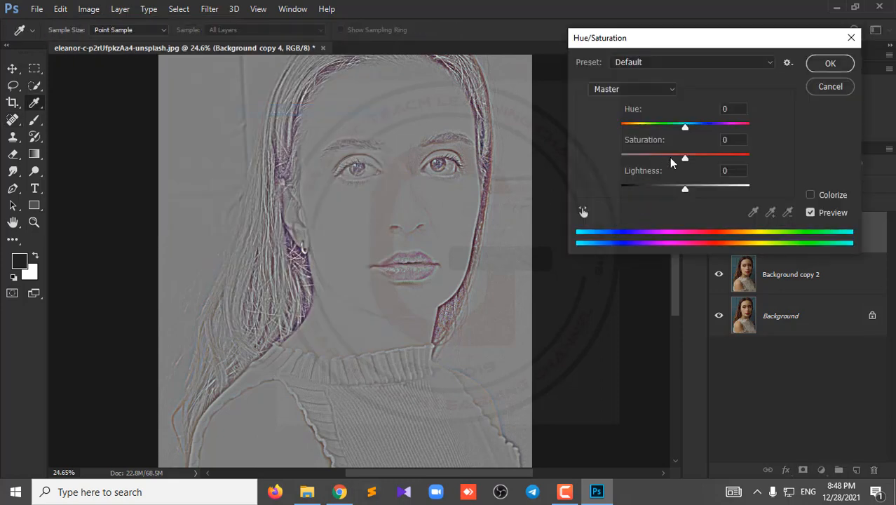
left_click_drag(684, 159, 571, 163)
left_click(831, 63)
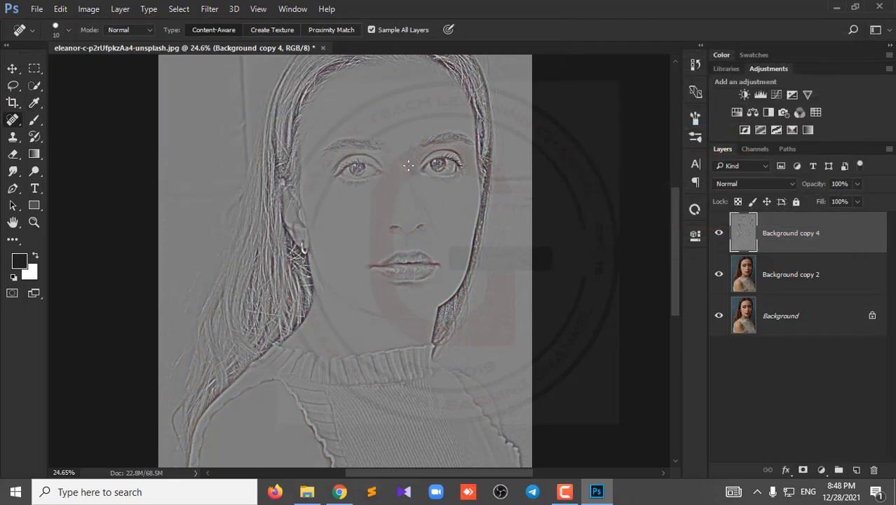
key("ctrl+i")
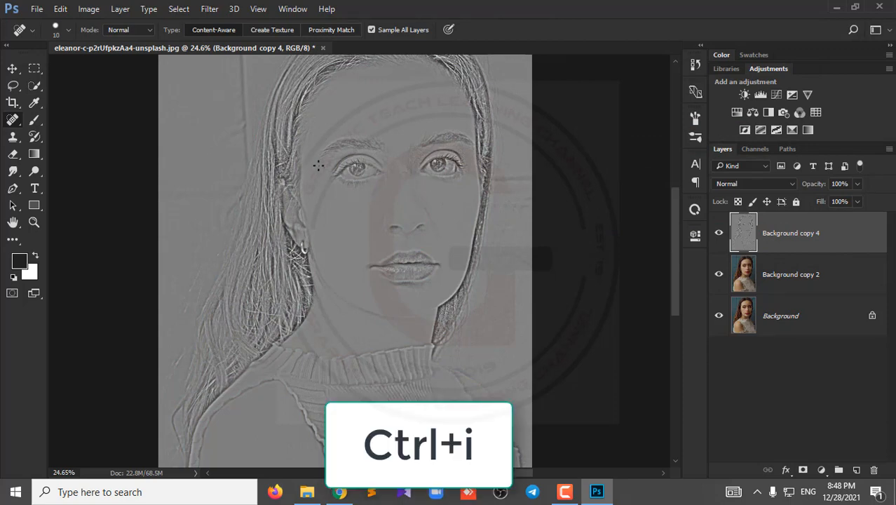
key("ctrl+i")
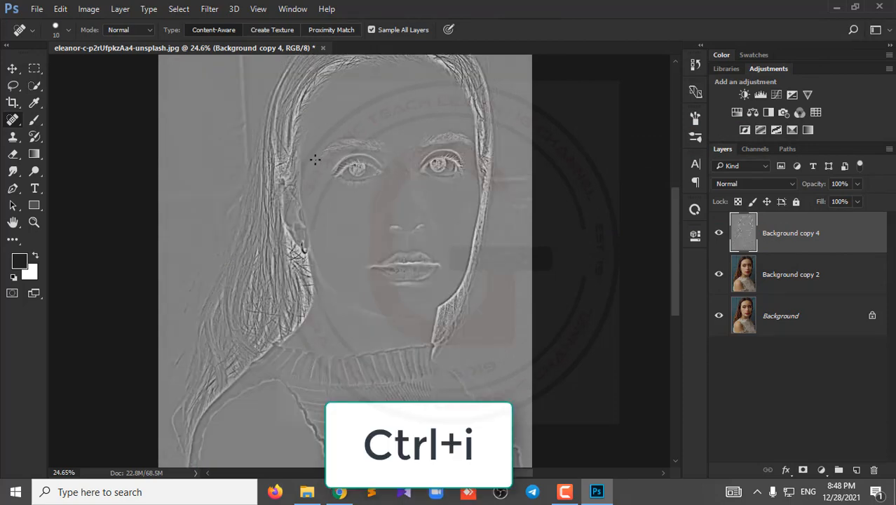
Step: Set the detail layer's blend mode to Overlay and add a black layer mask that hides its effect
left_click(744, 184)
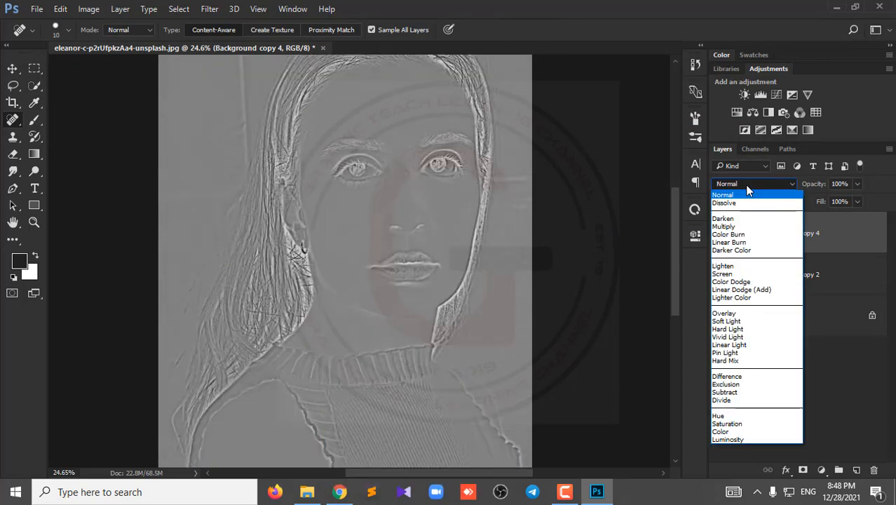
left_click(735, 313)
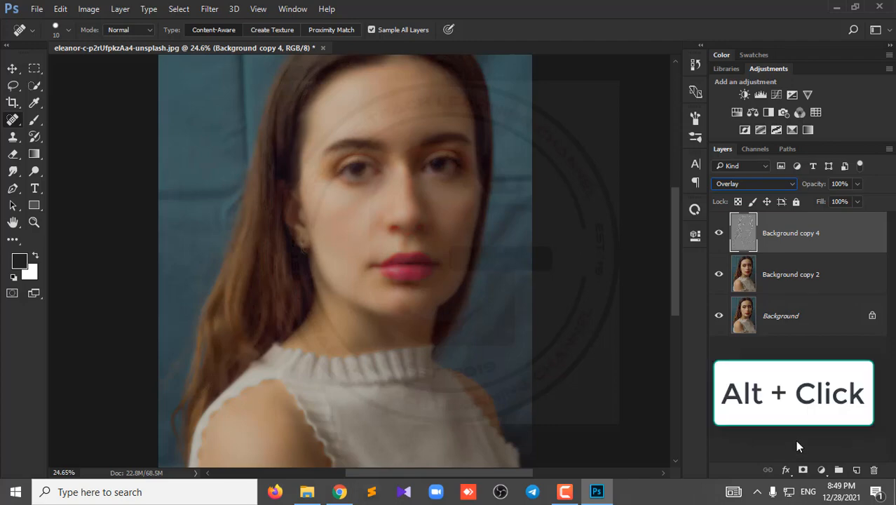
left_click(803, 470, "alt")
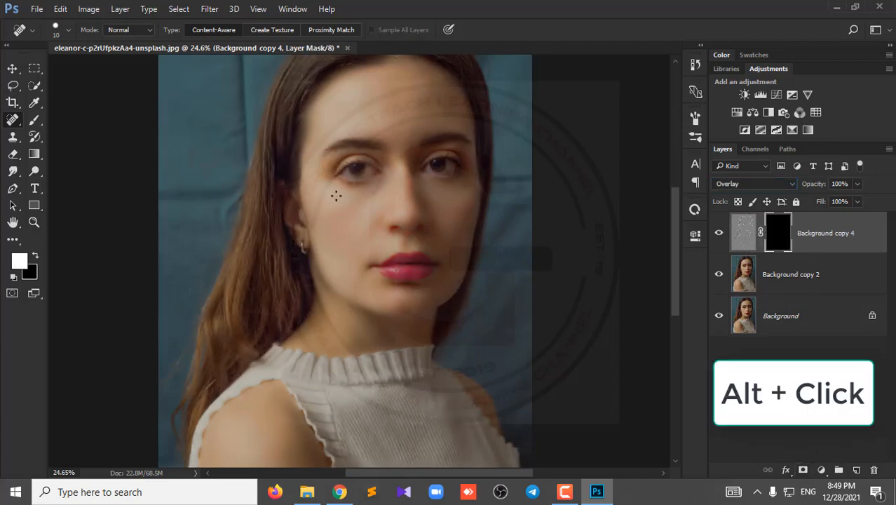
Step: Paint white with the Brush at 100% opacity on the Background copy 4 mask around the eye nearest the visible ear
scroll(336, 196, "up", 5)
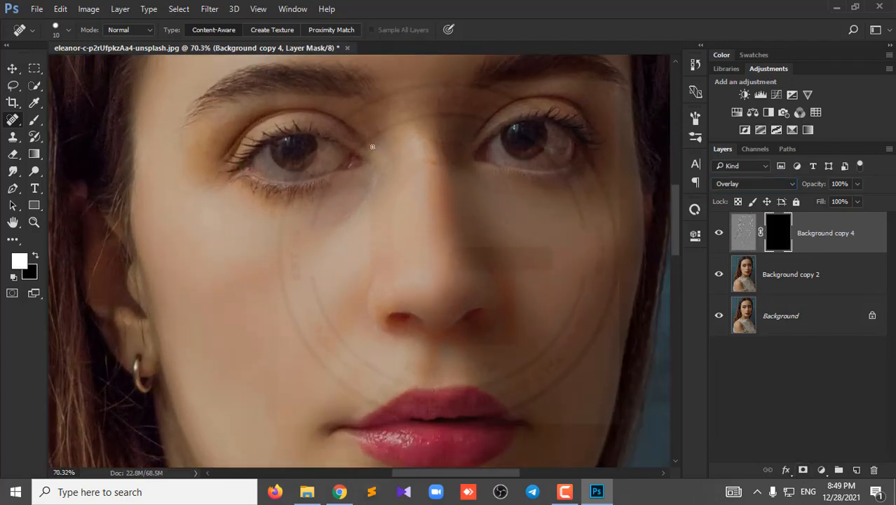
scroll(371, 135, "up", 1)
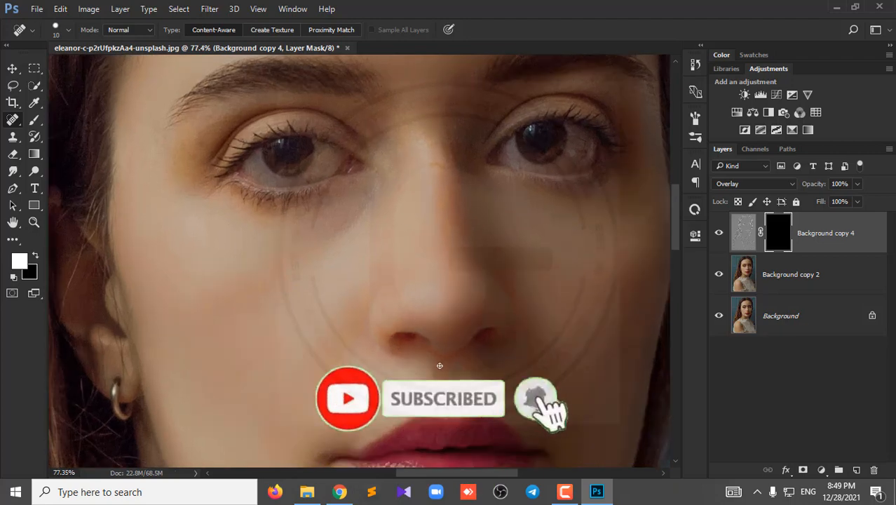
left_click(30, 127)
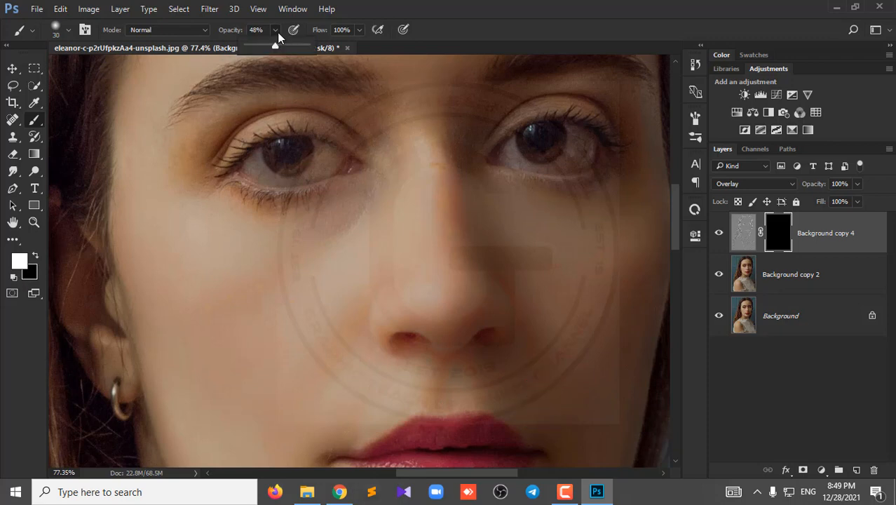
left_click_drag(275, 30, 410, 110)
scroll(414, 243, "up", 1)
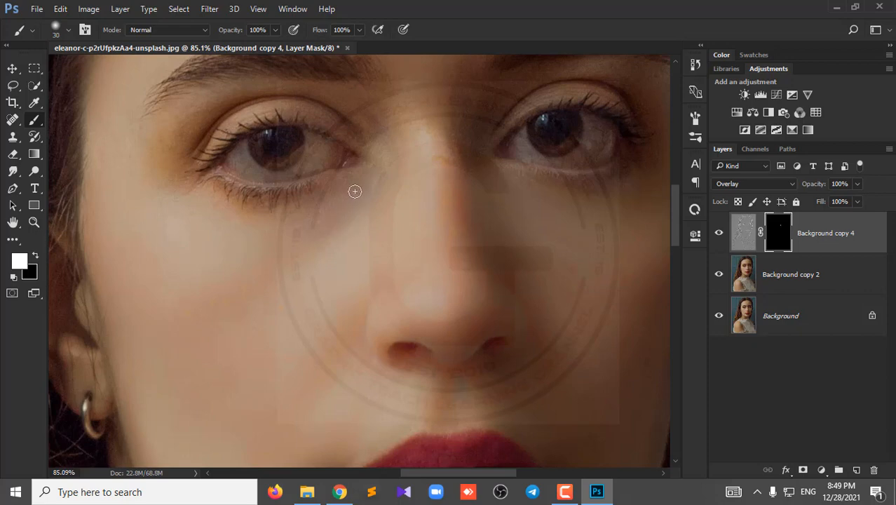
mouse_move(312, 192)
left_mouse_down()
mouse_move(193, 178)
mouse_move(187, 190)
mouse_move(199, 124)
mouse_move(368, 126)
mouse_move(254, 107)
mouse_move(210, 147)
left_mouse_up()
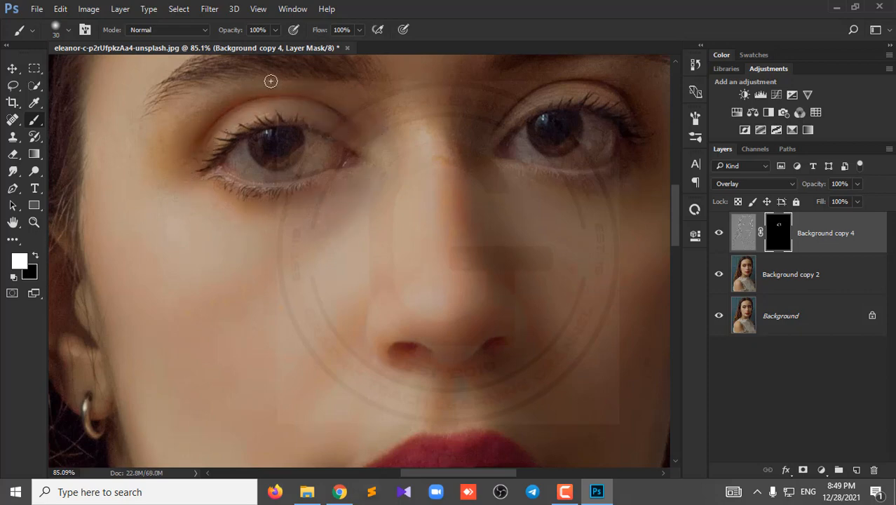
Step: Lower the brush opacity to 12% and softly paint the mask around the same eye's outer corner
scroll(410, 104, "up", 4)
left_click_drag(239, 46, 254, 45)
left_click_drag(114, 166, 129, 218)
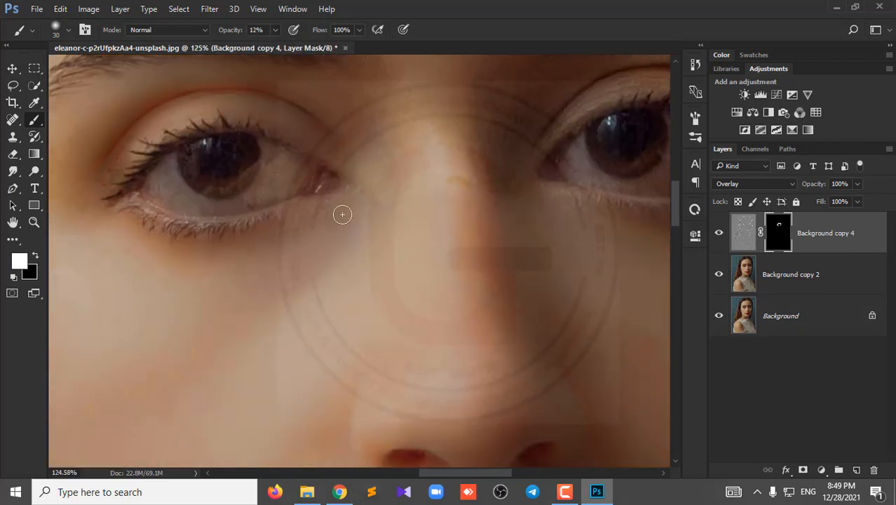
Step: Paint the mask over the other eyebrow and eye with the brush opacity at 71%
scroll(419, 212, "up", 3)
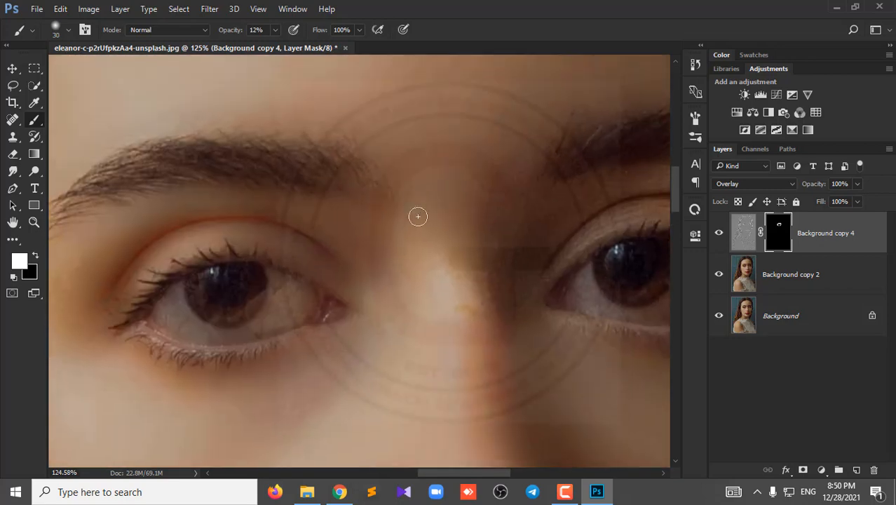
scroll(228, 190, "left", 3)
mouse_move(547, 184)
left_mouse_down()
mouse_move(302, 172)
mouse_move(253, 210)
left_mouse_up()
left_click_drag(275, 30, 314, 46)
mouse_move(327, 176)
left_mouse_down()
mouse_move(298, 229)
mouse_move(344, 249)
mouse_move(605, 225)
mouse_move(545, 221)
left_mouse_up()
mouse_move(339, 291)
left_mouse_down()
mouse_move(472, 211)
mouse_move(554, 244)
mouse_move(565, 268)
mouse_move(367, 268)
mouse_move(337, 322)
mouse_move(478, 230)
left_mouse_up()
Step: Set the brush opacity to 26% and refine the mask at that eyebrow's outer end and around the eye
key("2")
key("6")
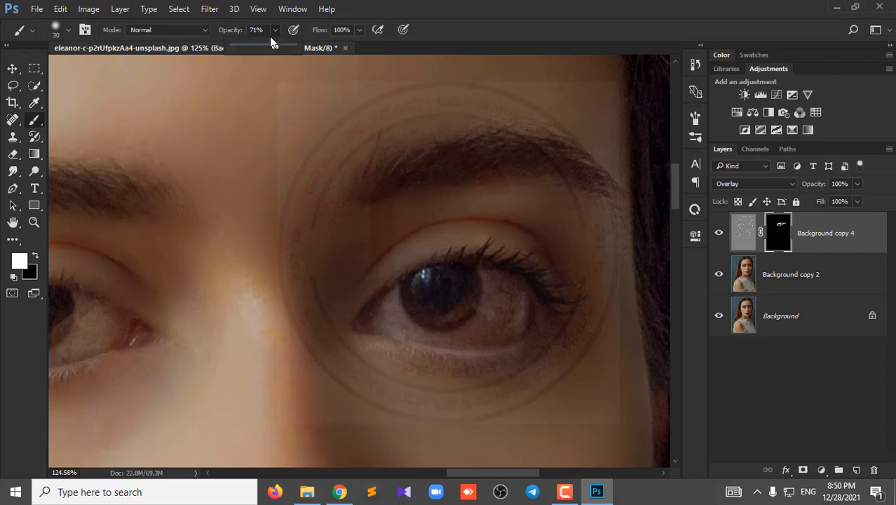
mouse_move(616, 212)
left_mouse_down()
mouse_move(371, 159)
mouse_move(360, 143)
mouse_move(515, 111)
mouse_move(355, 224)
mouse_move(329, 220)
mouse_move(596, 198)
mouse_move(615, 209)
left_mouse_up()
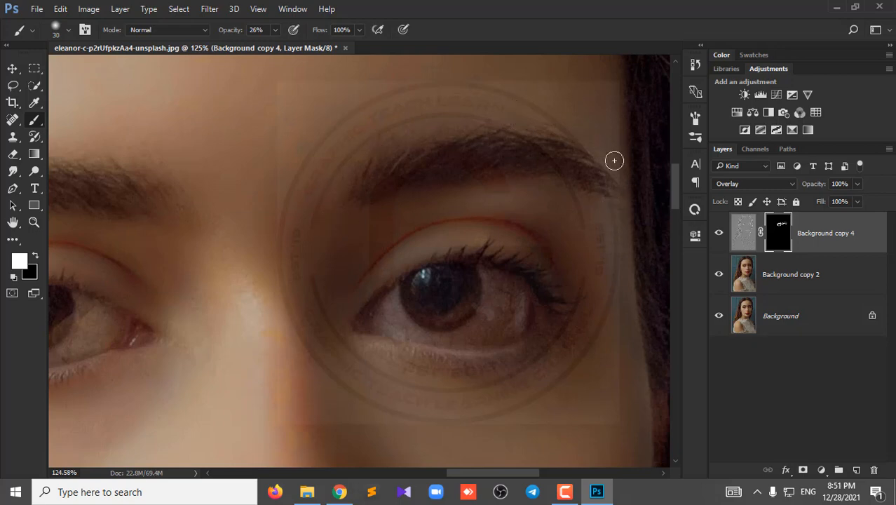
scroll(580, 280, "up", 1)
mouse_move(384, 394)
left_mouse_down()
mouse_move(486, 380)
mouse_move(572, 306)
mouse_move(358, 226)
mouse_move(439, 189)
left_mouse_up()
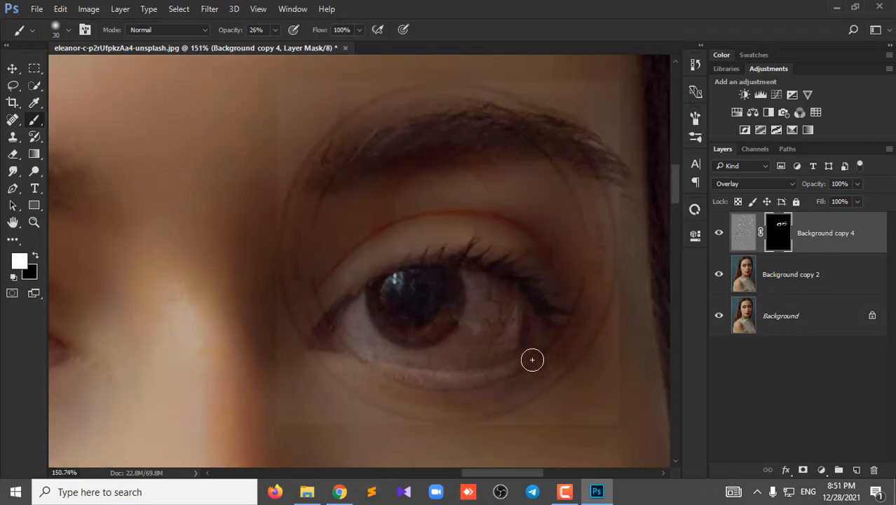
Step: Paint the mask over both nostrils, raising the brush opacity to 62% for the nostril on the shadowed side
scroll(489, 385, "down", 7)
left_click_drag(418, 410, 395, 224)
scroll(406, 315, "up", 9)
mouse_move(248, 209)
left_mouse_down()
mouse_move(289, 242)
mouse_move(312, 221)
left_mouse_up()
left_click_drag(479, 206, 453, 222)
left_click(275, 30)
left_click_drag(275, 51, 301, 51)
left_click(483, 201)
left_click_drag(483, 202, 475, 221)
scroll(508, 263, "down", 2)
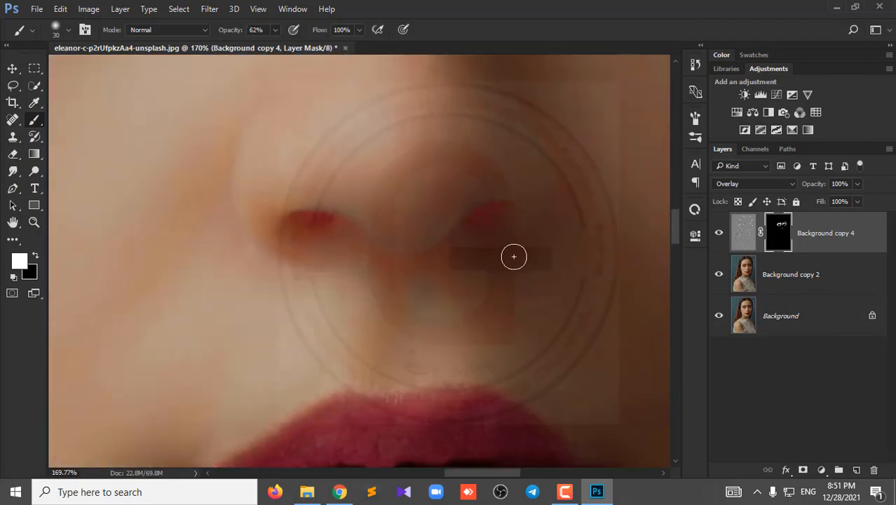
Step: Set the brush opacity to 100% and paint the mask over the lips
scroll(301, 372, "up", 2)
left_click_drag(275, 30, 340, 62)
scroll(426, 359, "down", 8)
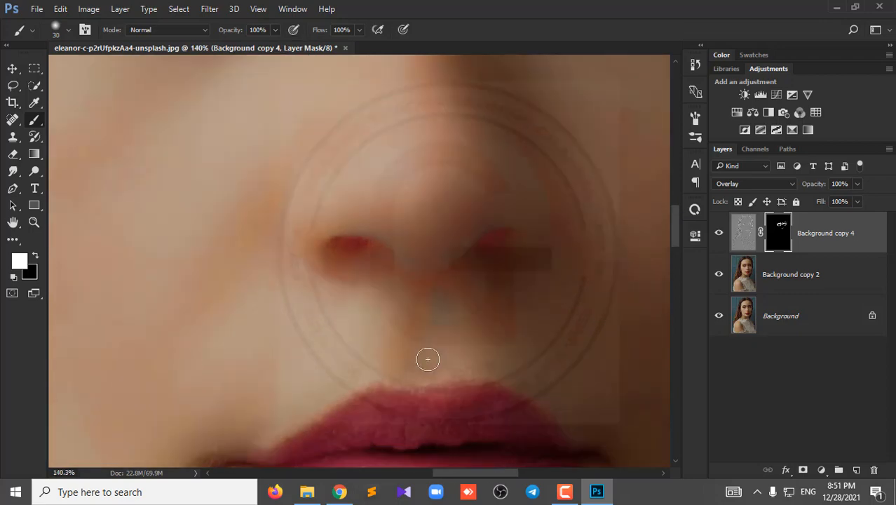
left_click_drag(443, 448, 459, 298)
scroll(464, 329, "up", 5)
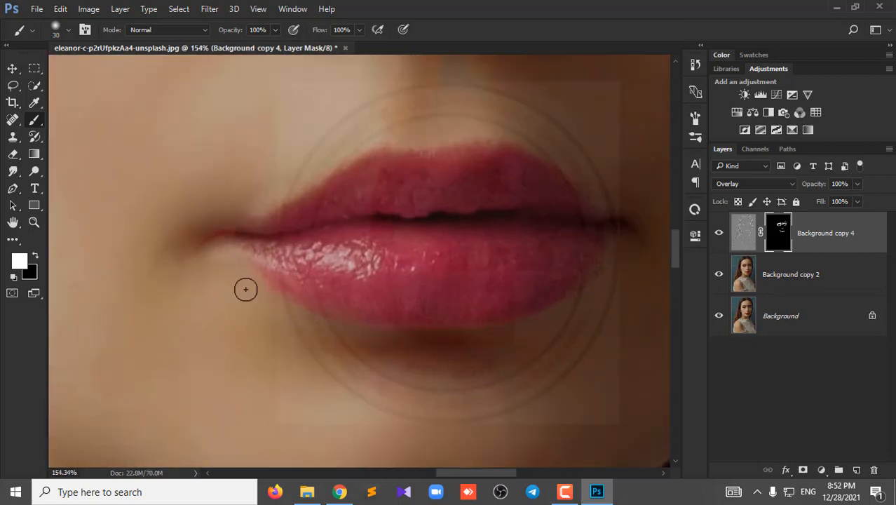
Step: Set the brush to 40% flow and 14% opacity, and enlarge it to size 70
left_click_drag(359, 29, 320, 50)
scroll(603, 294, "down", 3)
scroll(561, 351, "up", 2)
left_click(275, 29)
left_click_drag(264, 47, 221, 47)
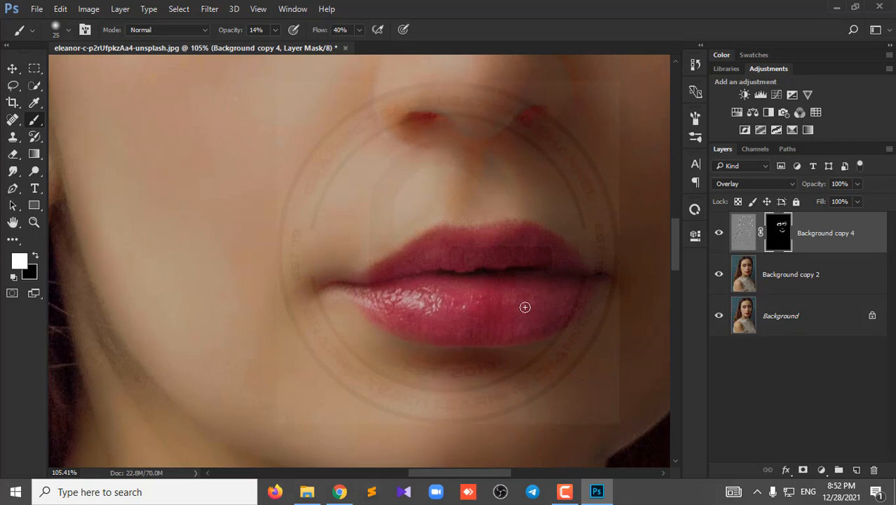
key("bracketright")
key("bracketright")
key("bracketright")
key("bracketright")
Step: Compare the retouch with the original portrait by showing only the Background layer, and restore all layers' visibility
scroll(566, 254, "down", 5)
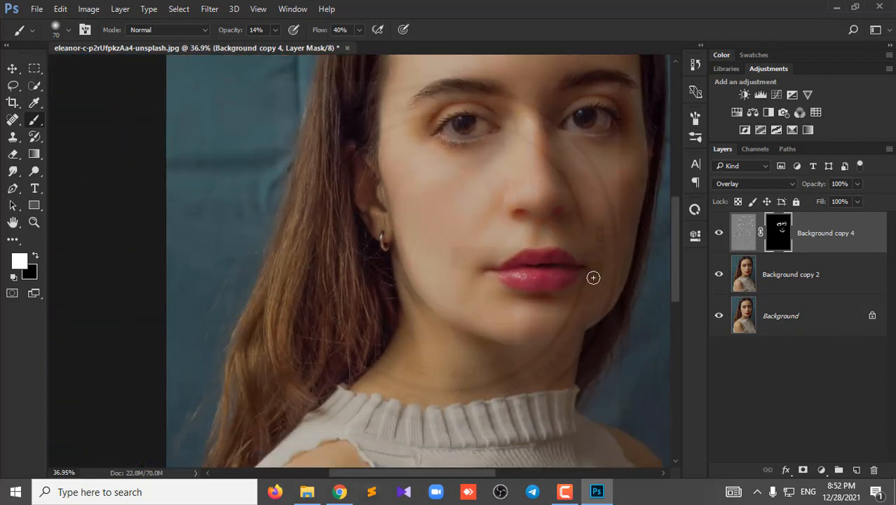
scroll(593, 278, "down", 3)
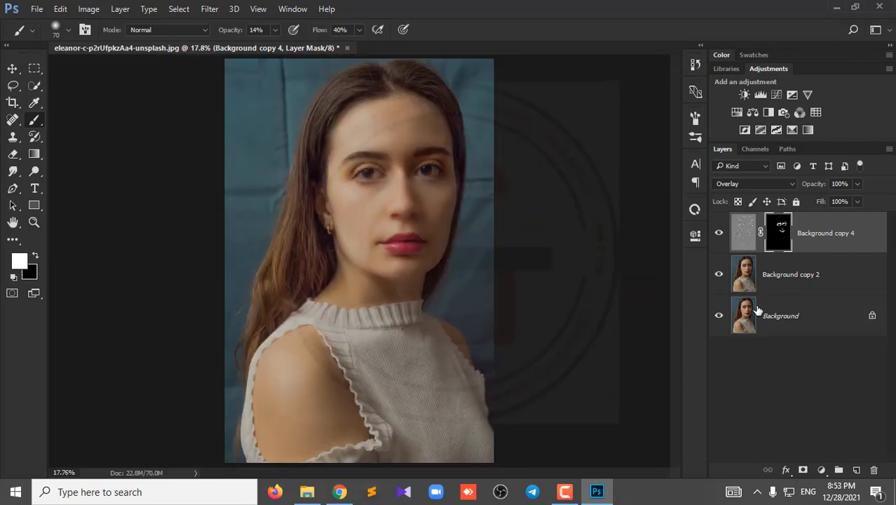
left_click(718, 317, "alt")
scroll(309, 424, "up", 1)
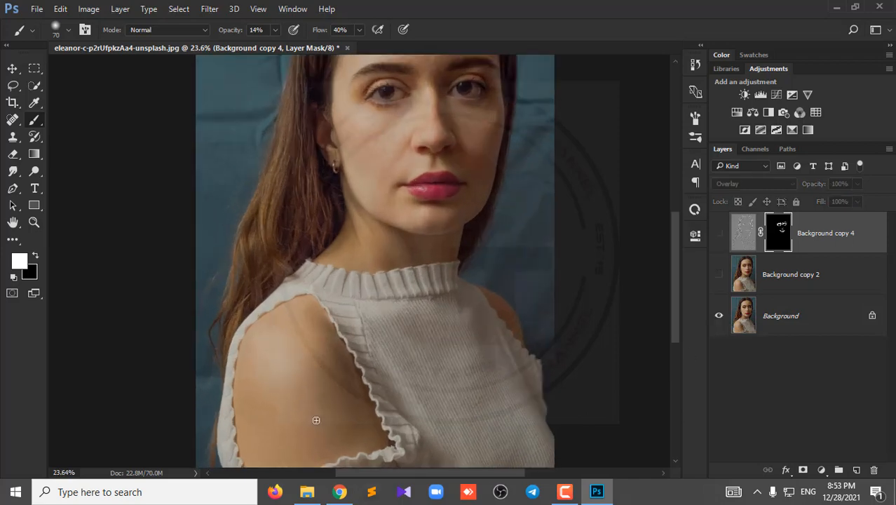
left_click(719, 317, "alt")
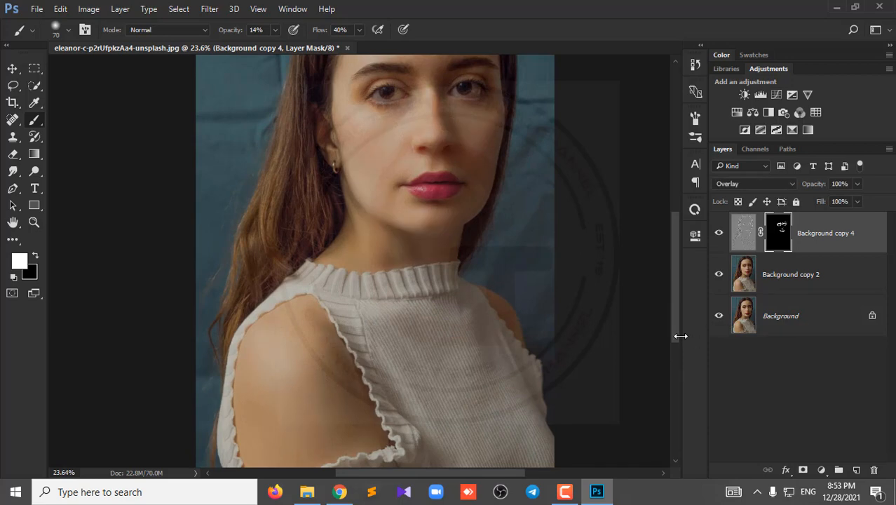
scroll(475, 232, "down", 1)
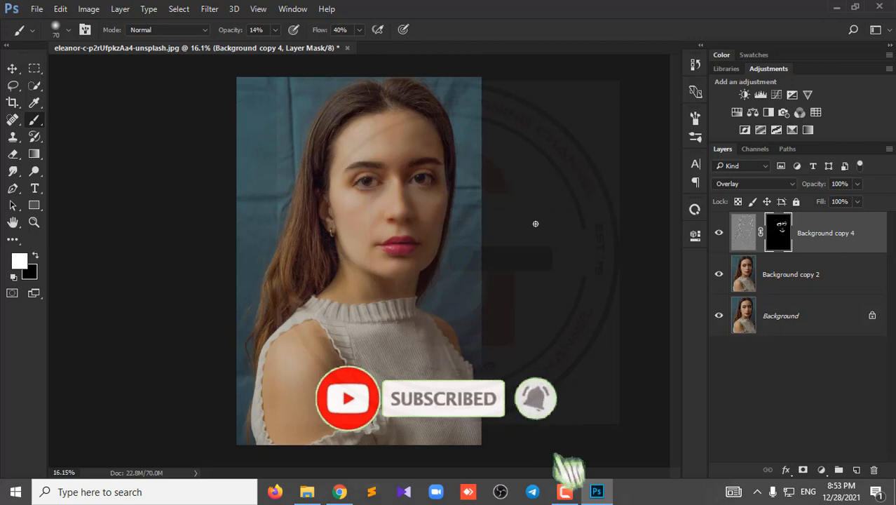
Step: Merge Background copy 4 and Background copy 2 into one layer
left_click(836, 273, "ctrl")
right_click(838, 270)
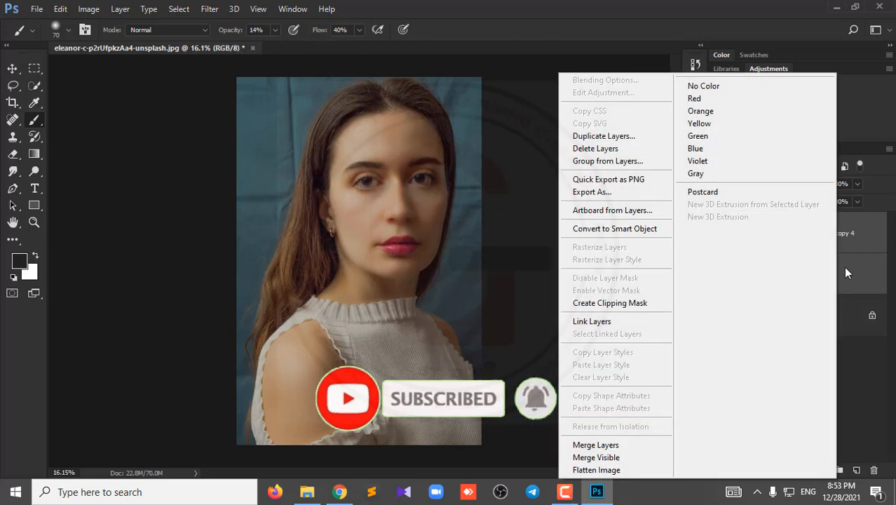
left_click(595, 444)
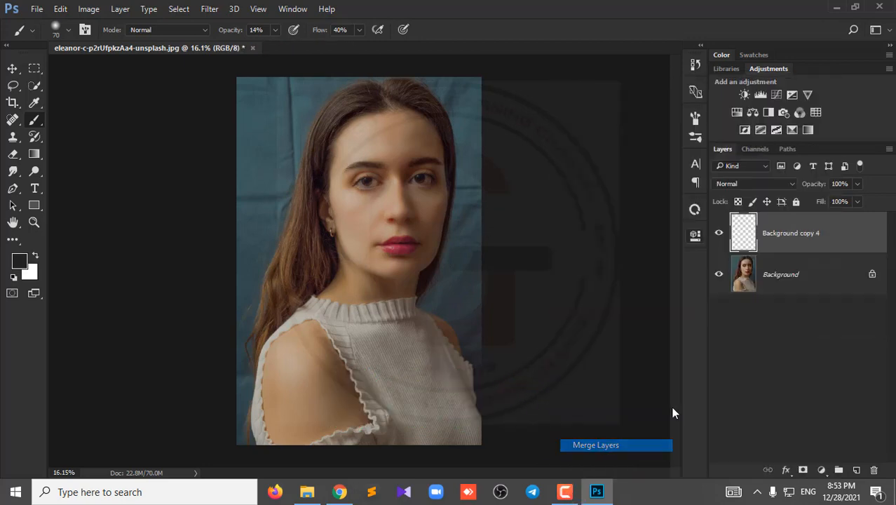
Step: Add a Hue/Saturation adjustment layer above the merged portrait with saturation +6 and lightness 0
key("ctrl+0")
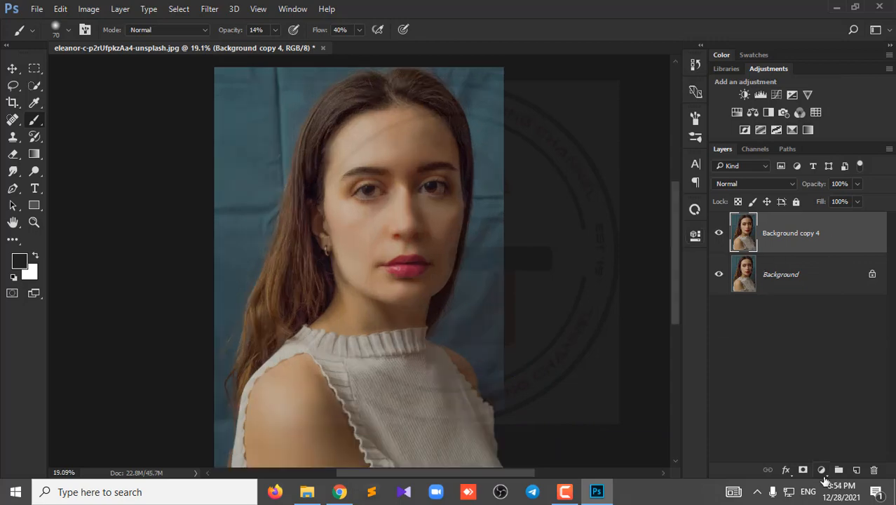
left_click(737, 112)
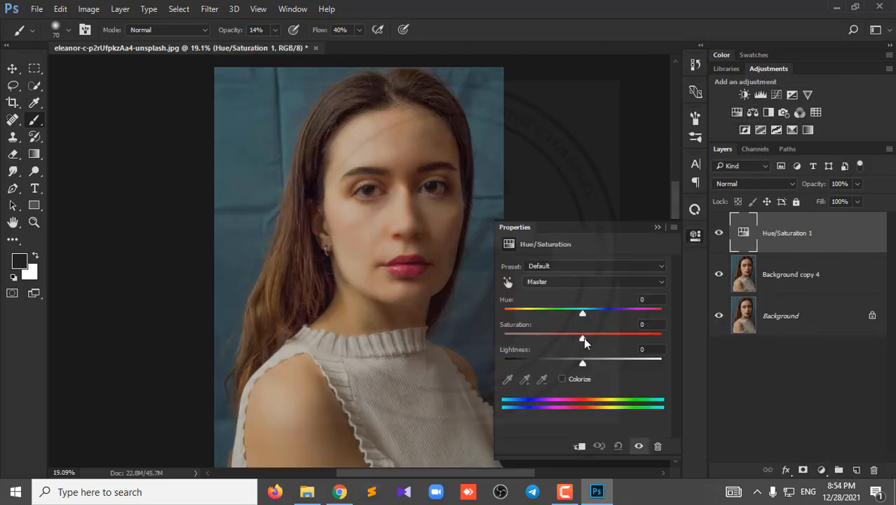
left_click_drag(583, 338, 579, 364)
left_click(642, 349)
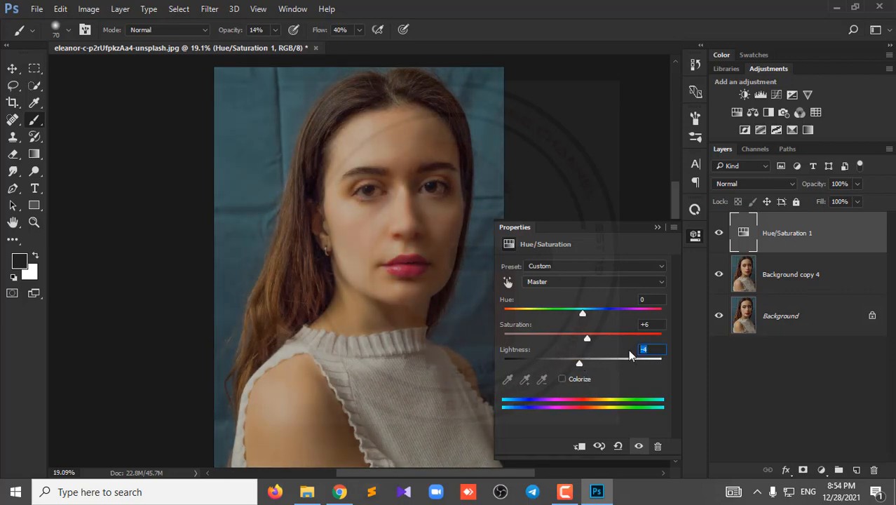
type("0")
left_click(657, 227)
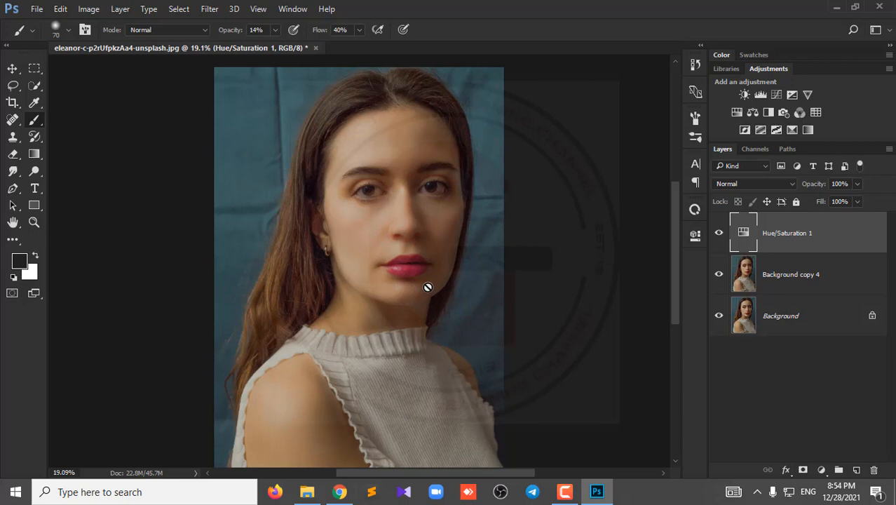
scroll(428, 287, "down", 2)
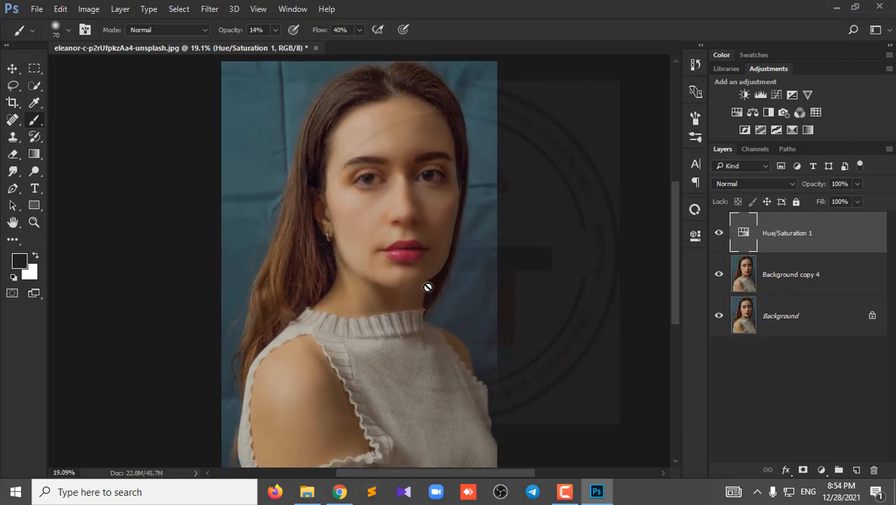